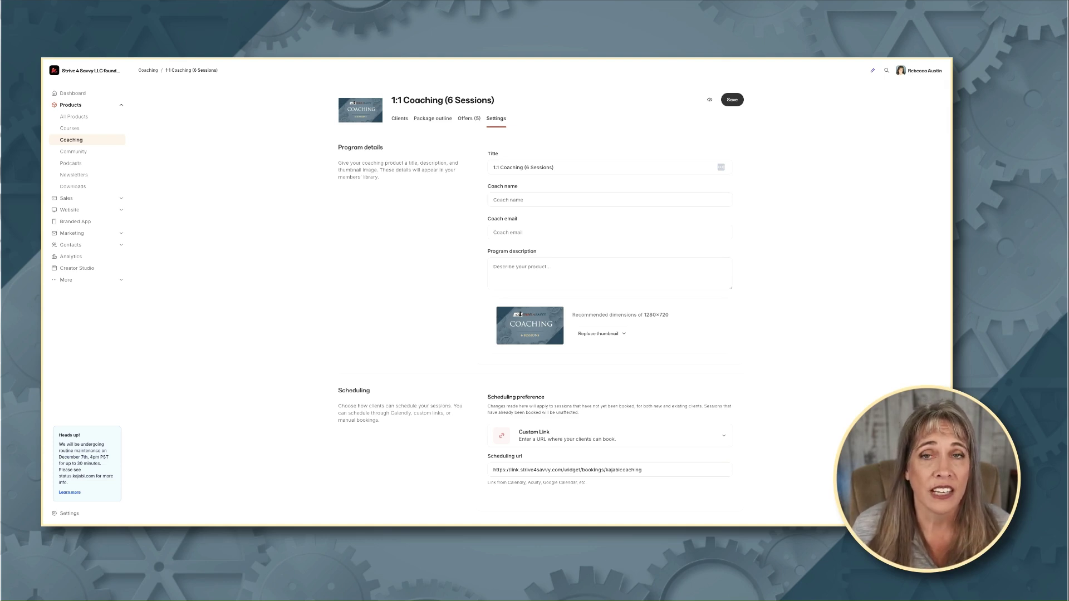
# Step: Switch the coaching product's scheduling preference from a custom link to Kajabi
pyautogui.scroll(-2, 534, 295)
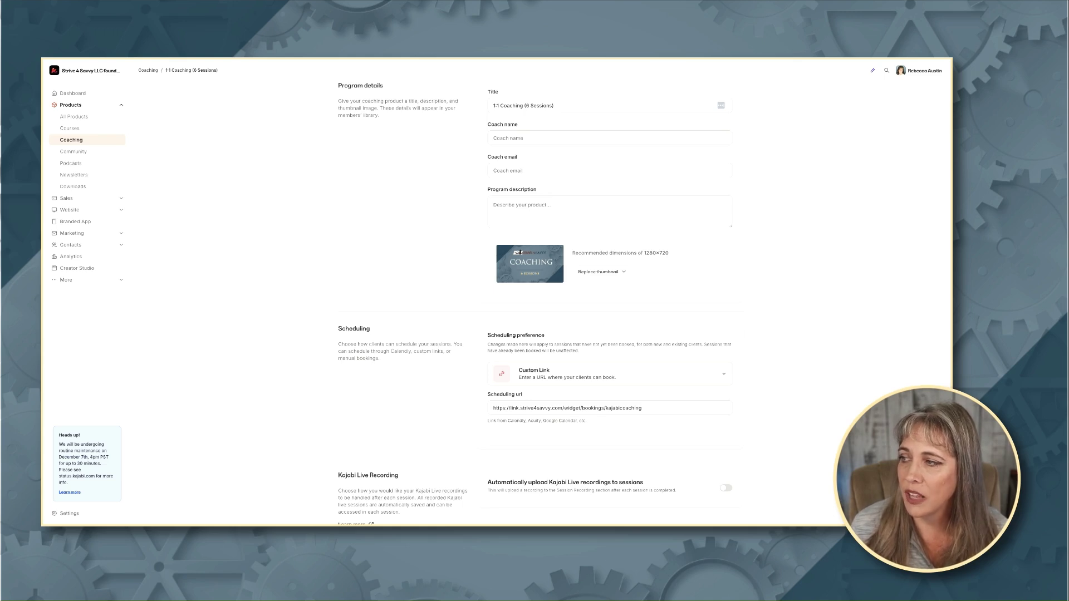
pyautogui.scroll(-3, 557, 301)
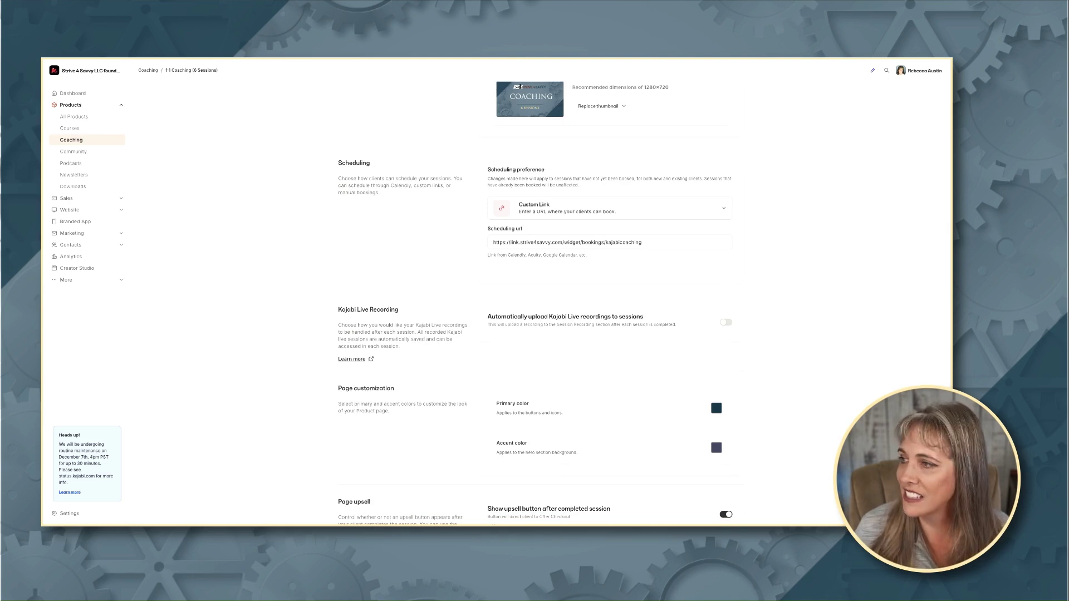
pyautogui.click(724, 209)
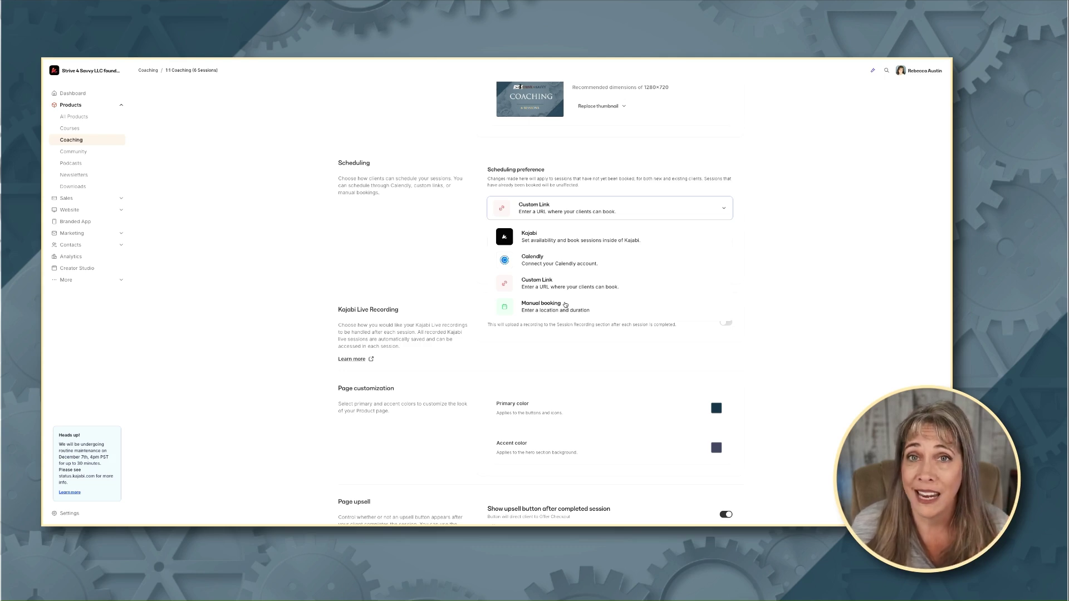
pyautogui.click(545, 235)
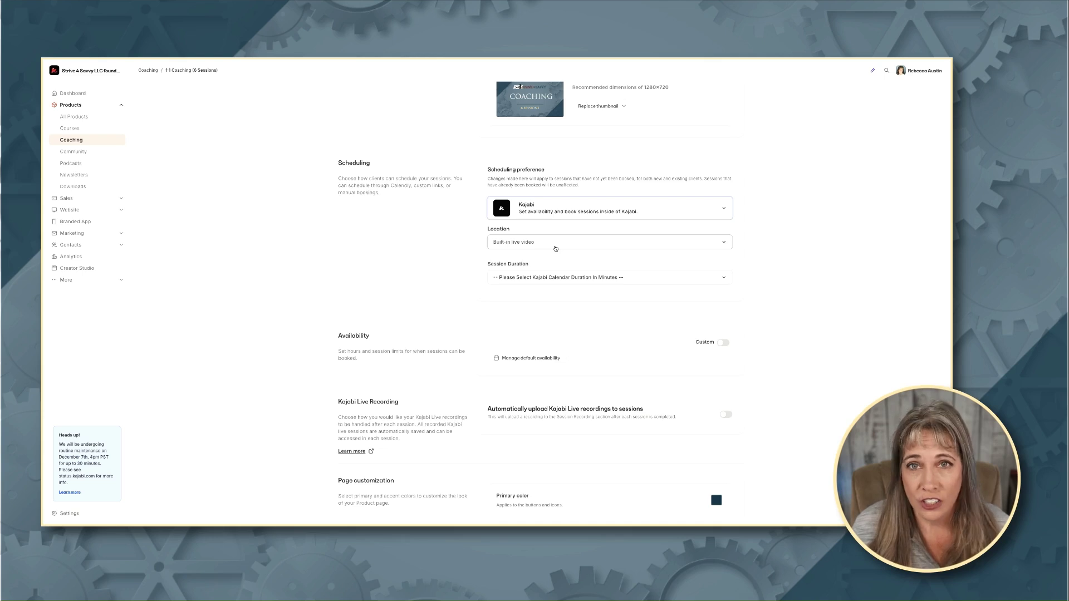
# Step: Change the scheduling preference to Calendly and look through the available Calendly event types without choosing one
pyautogui.click(730, 208)
pyautogui.click(527, 265)
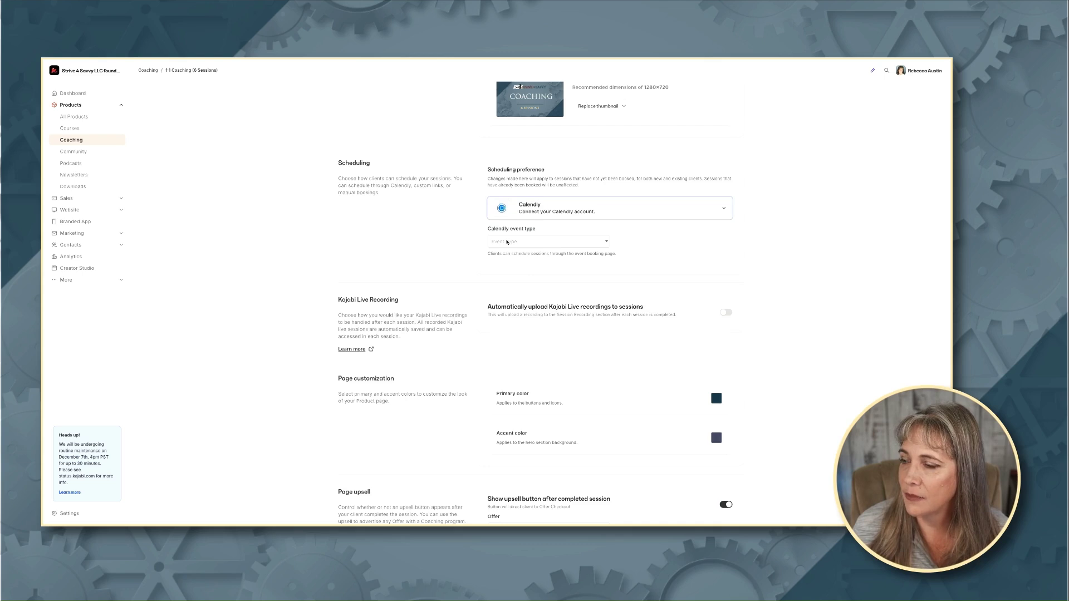
pyautogui.click(550, 241)
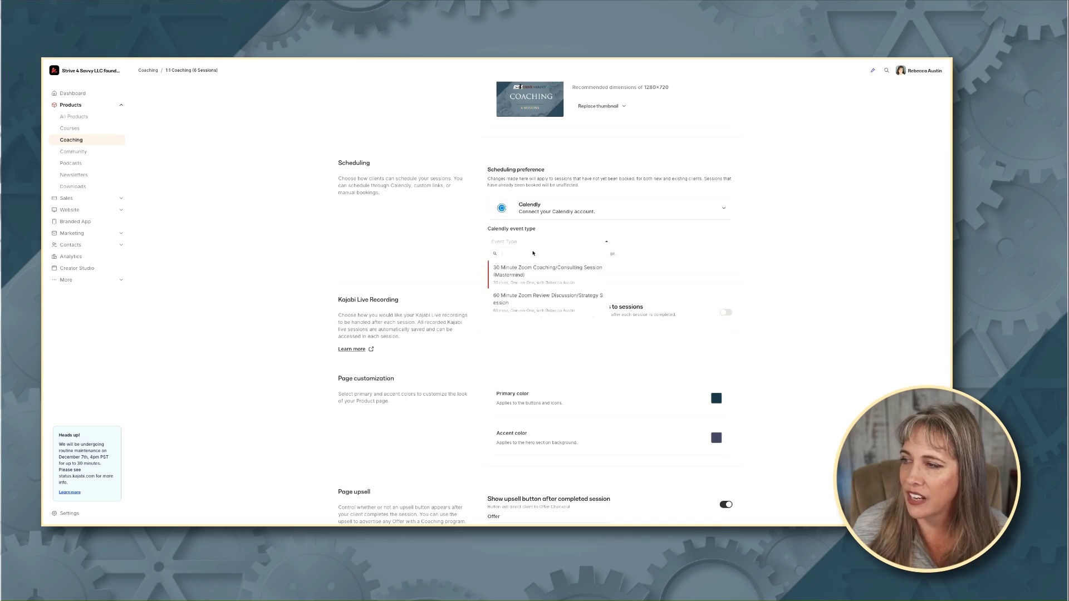
pyautogui.click(626, 232)
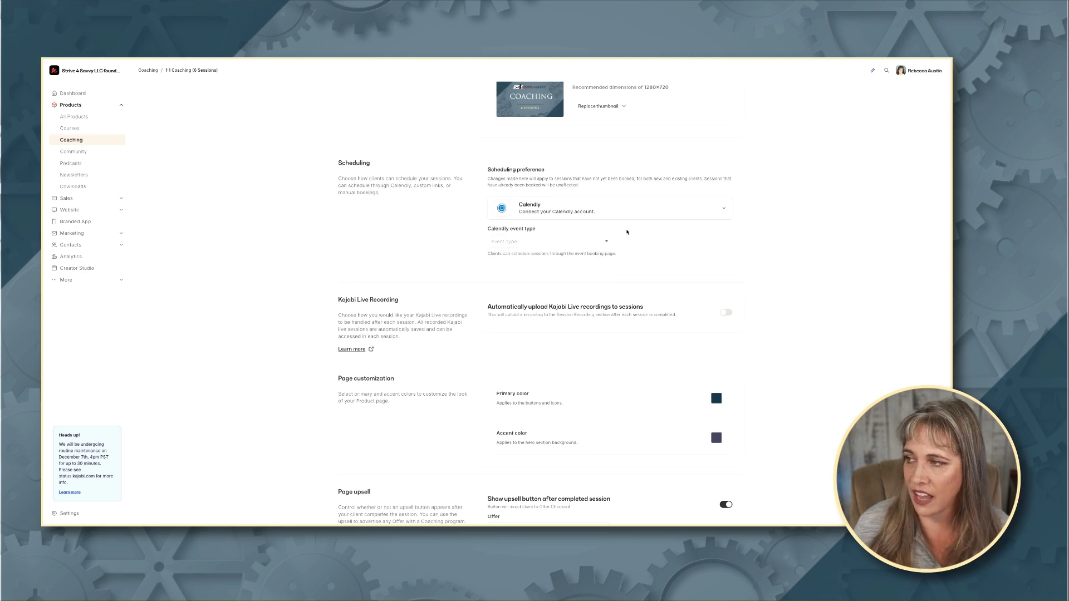
# Step: Return the scheduling preference to Custom Link, and change it to Kajabi so sessions are booked inside Kajabi
pyautogui.click(615, 219)
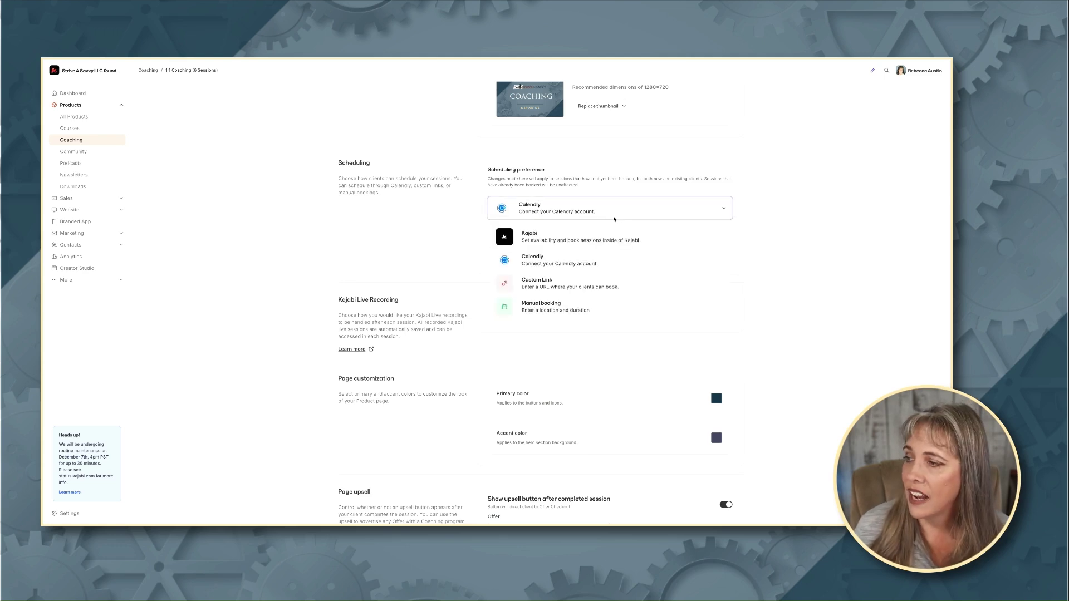
pyautogui.click(545, 286)
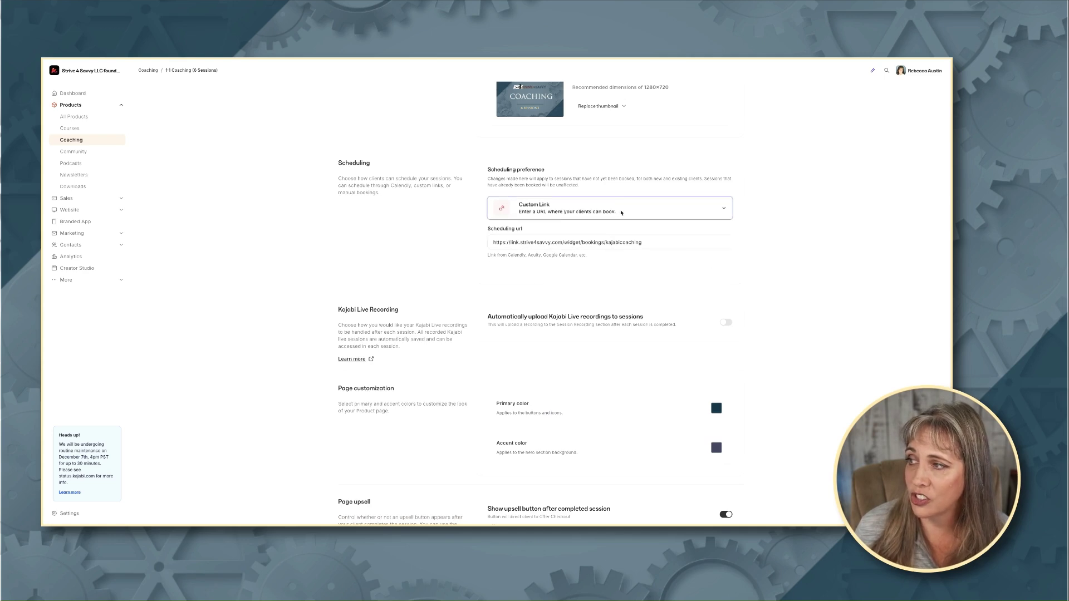
pyautogui.click(619, 209)
pyautogui.click(535, 237)
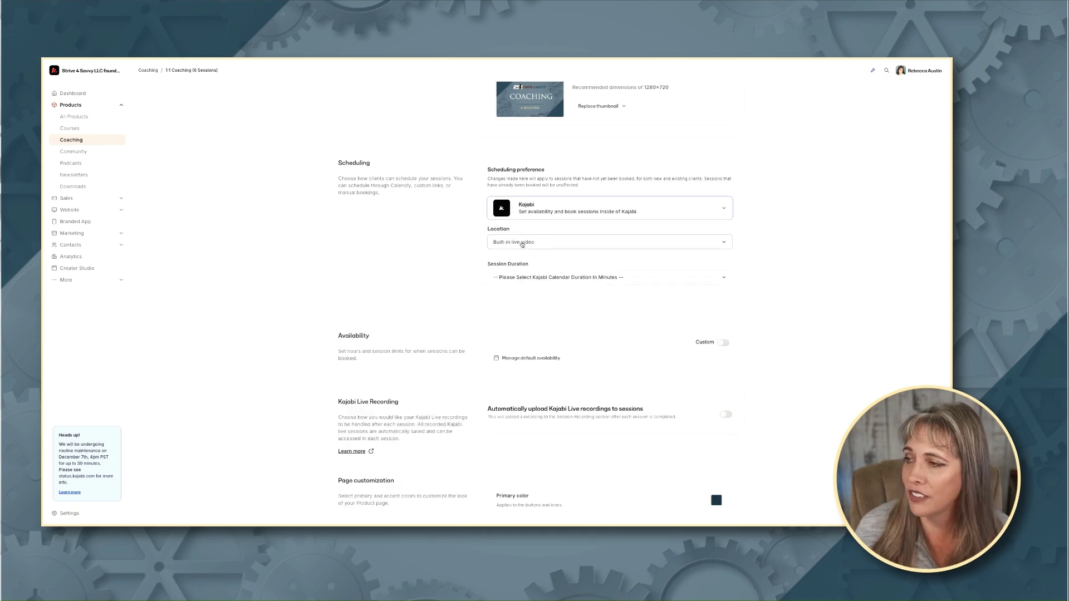
# Step: Try Custom location as the session location, and set it back to Built-in live video
pyautogui.click(724, 243)
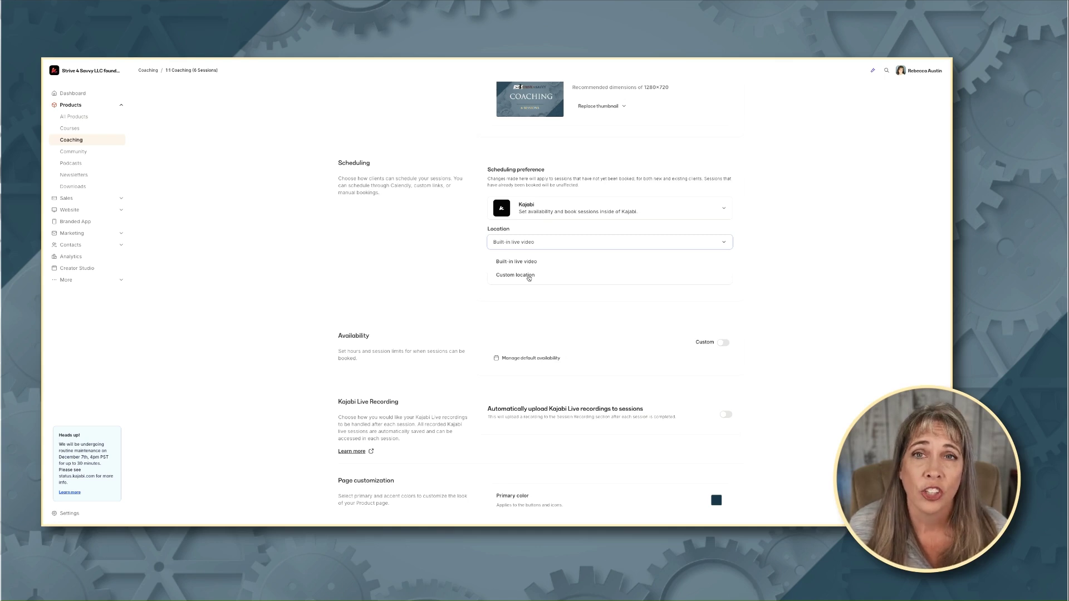
pyautogui.click(529, 278)
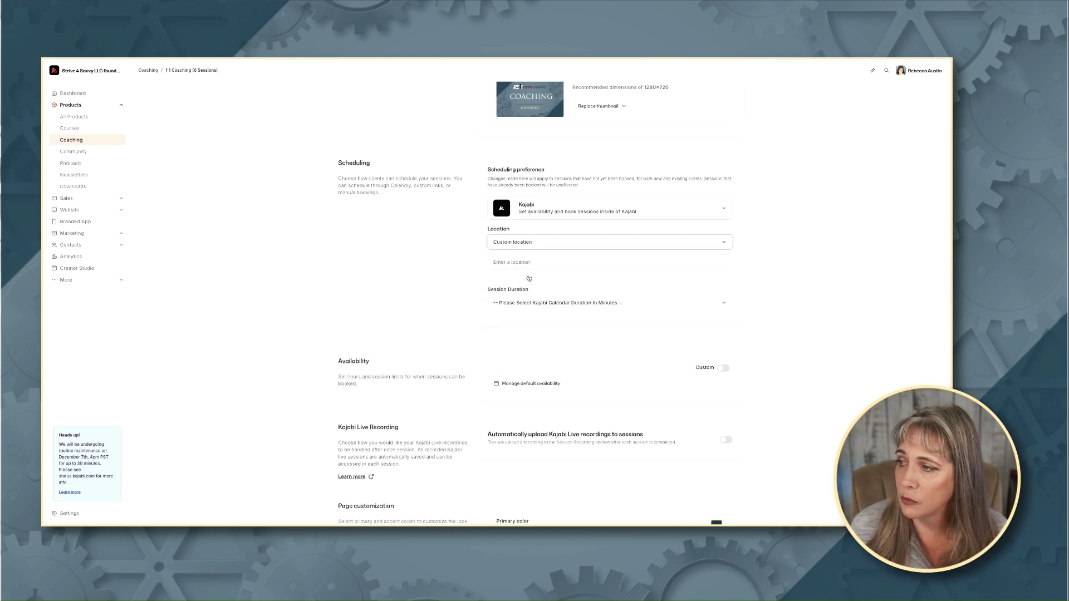
pyautogui.click(502, 264)
pyautogui.click(529, 243)
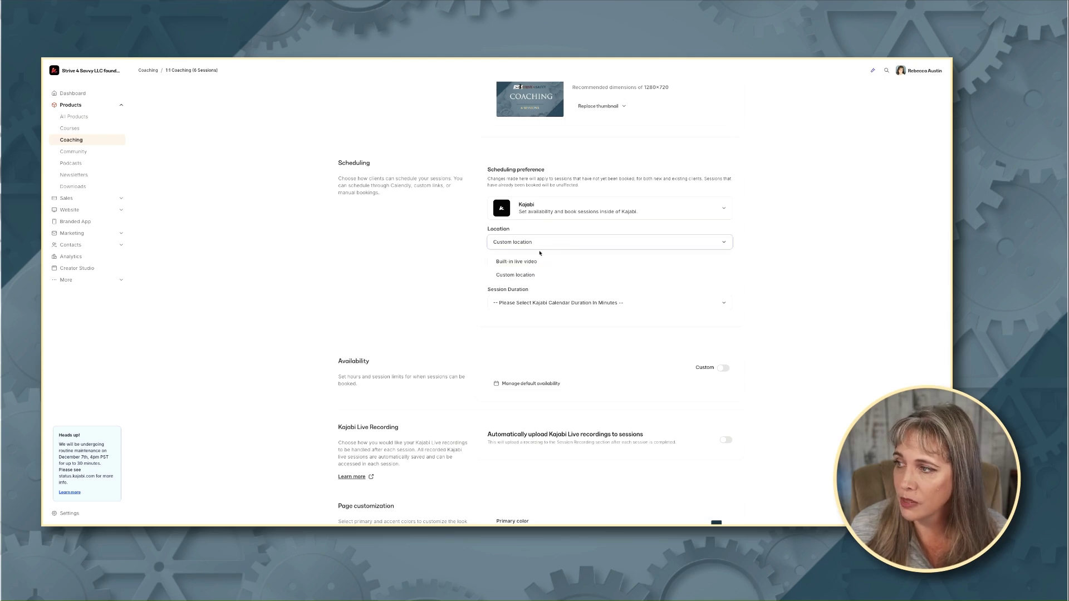
pyautogui.click(529, 266)
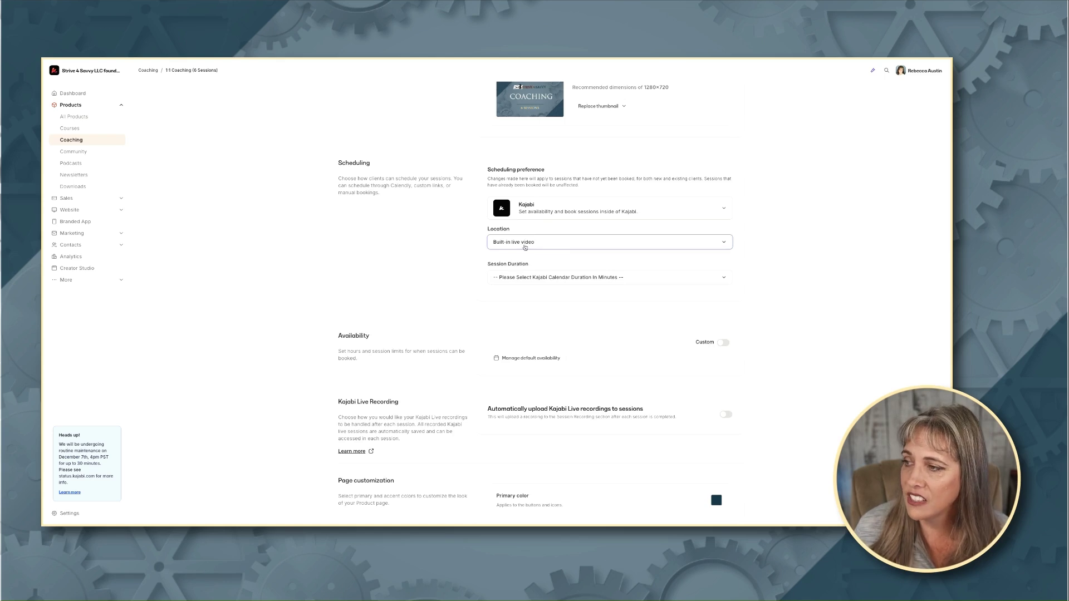
# Step: Set the session duration to 60 minutes and turn on custom availability for this product
pyautogui.click(721, 278)
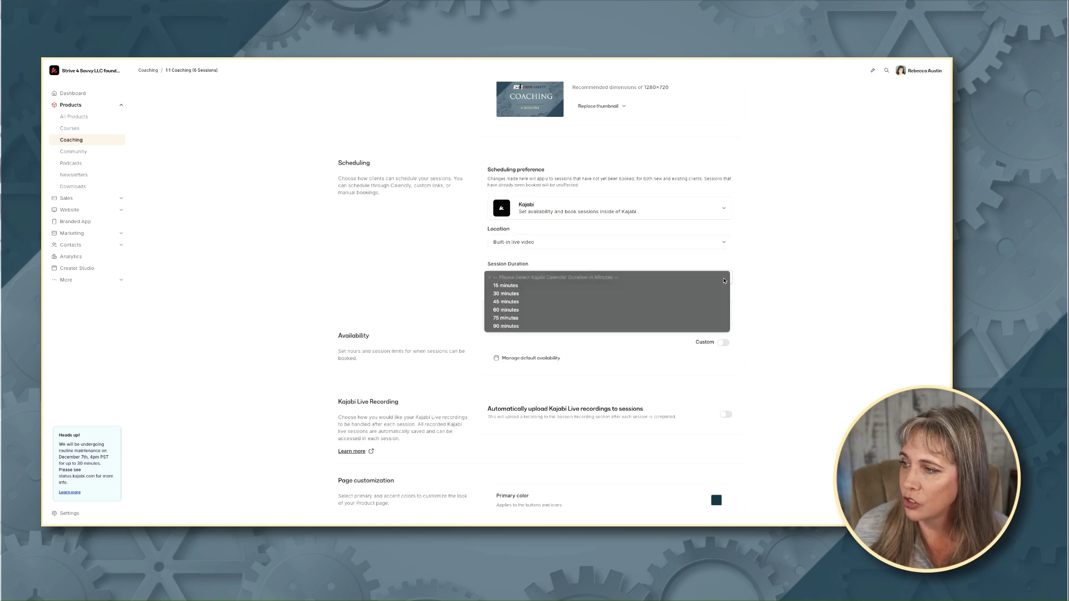
pyautogui.click(532, 311)
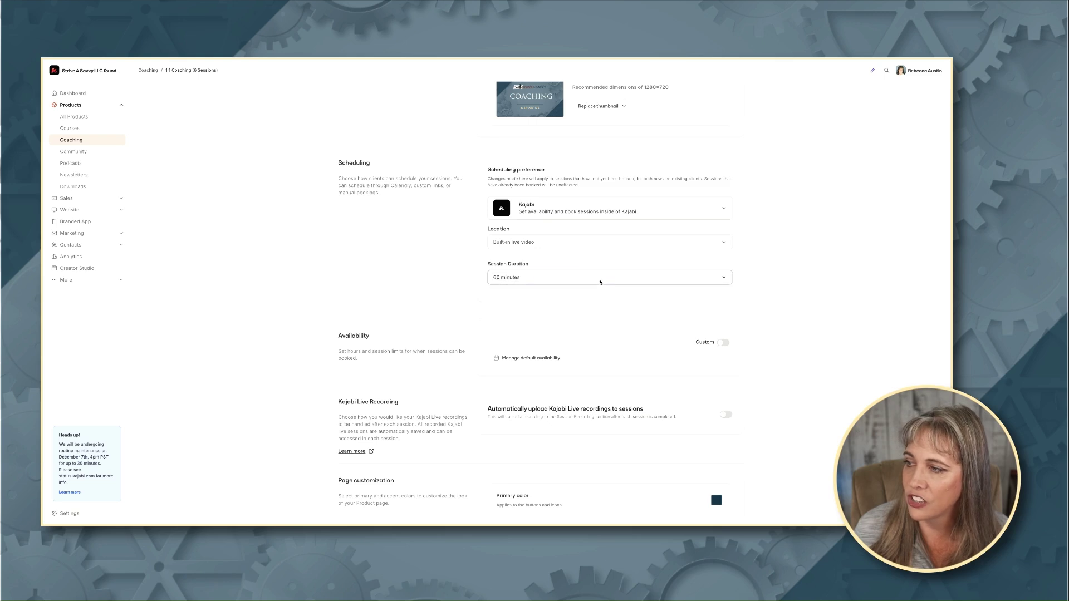
pyautogui.scroll(-1, 592, 312)
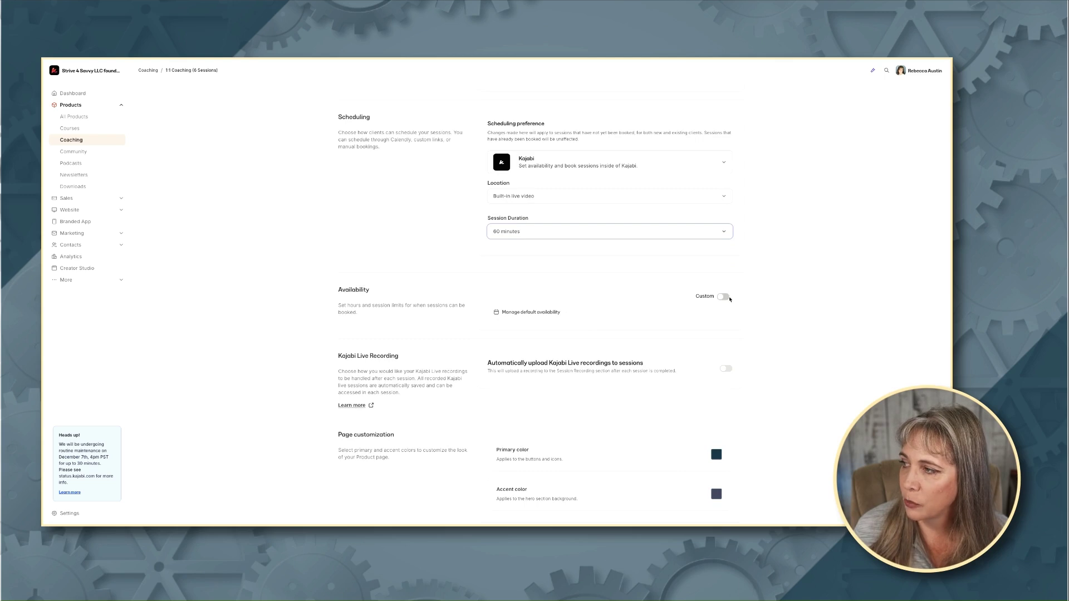
pyautogui.click(724, 297)
pyautogui.scroll(-1, 595, 341)
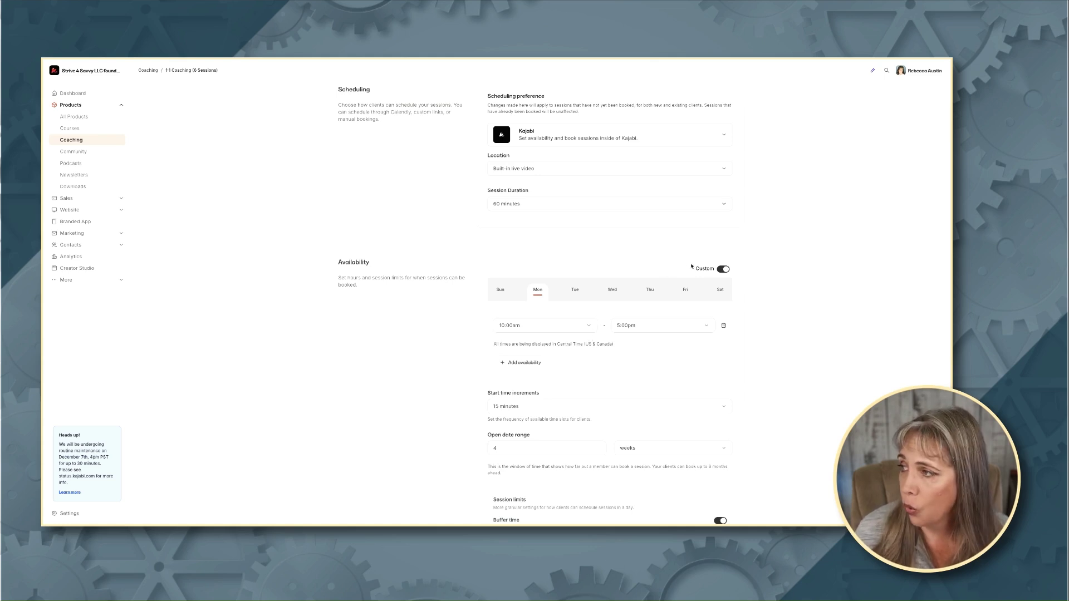
pyautogui.click(723, 269)
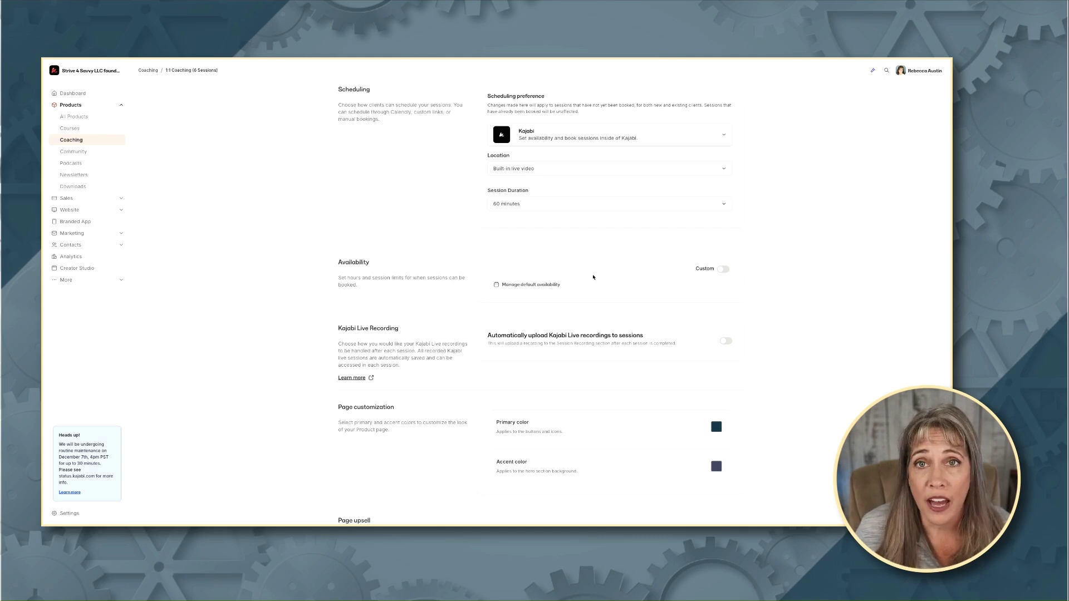
pyautogui.click(719, 270)
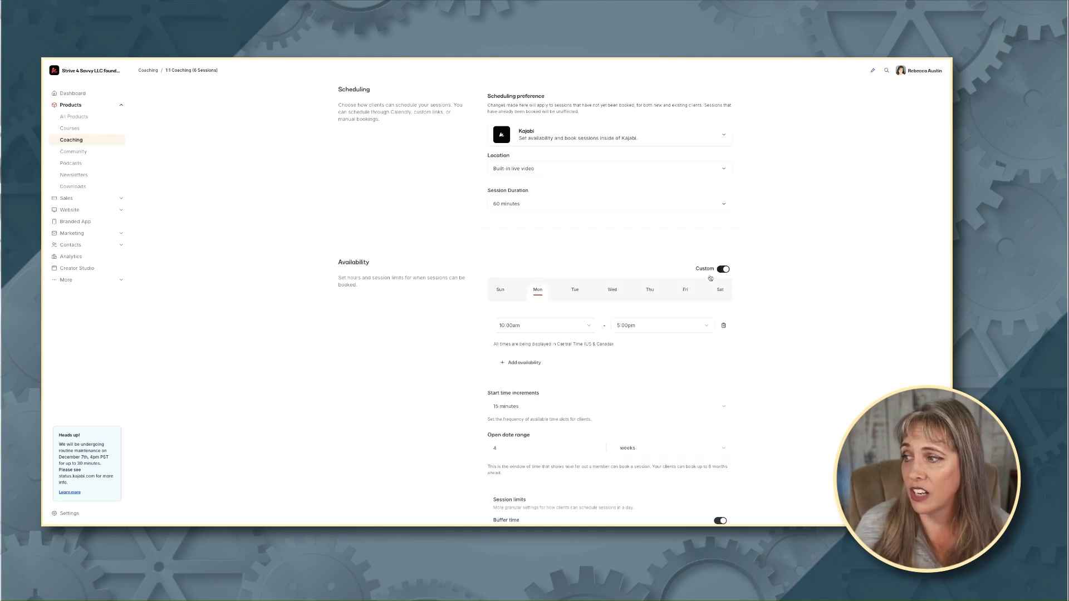
# Step: Review the weekday availability and set the end of Thursday's 10:00am time slot to 12:00pm
pyautogui.scroll(-1, 508, 343)
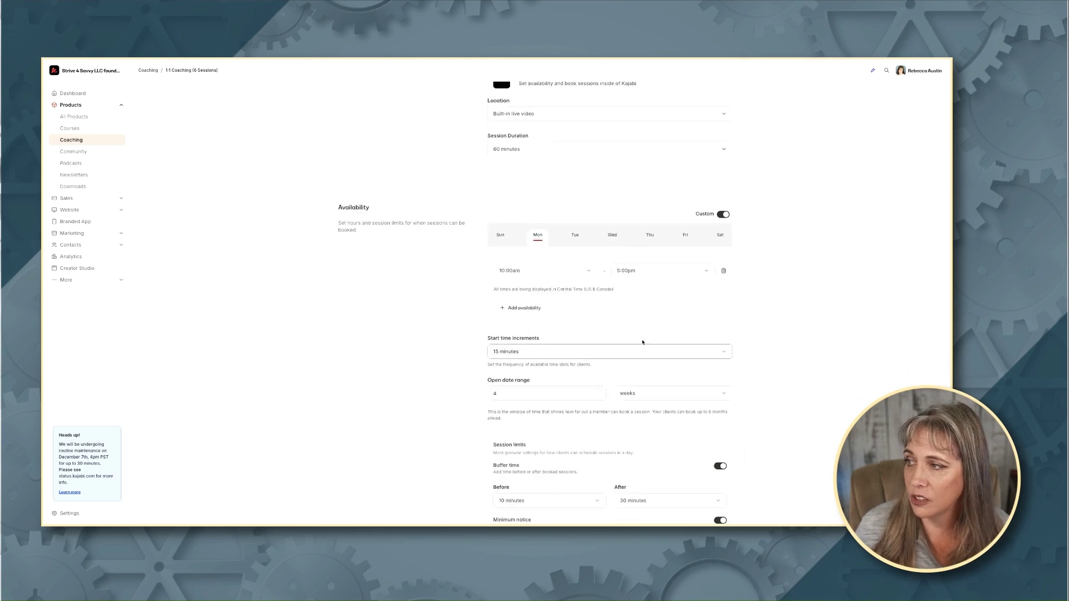
pyautogui.click(575, 236)
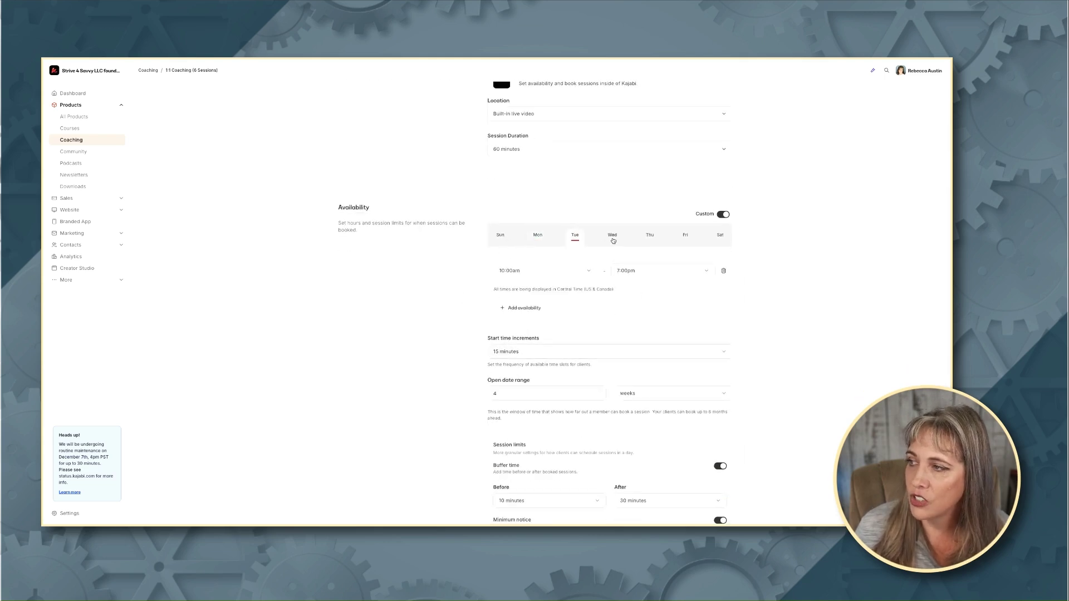
pyautogui.click(613, 235)
pyautogui.click(649, 235)
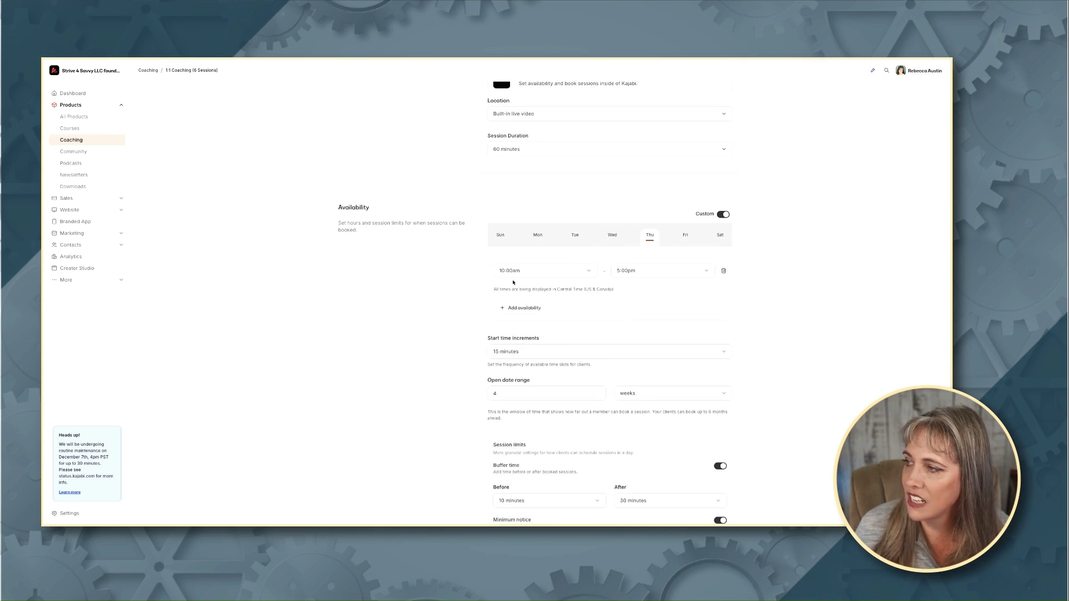
pyautogui.click(623, 271)
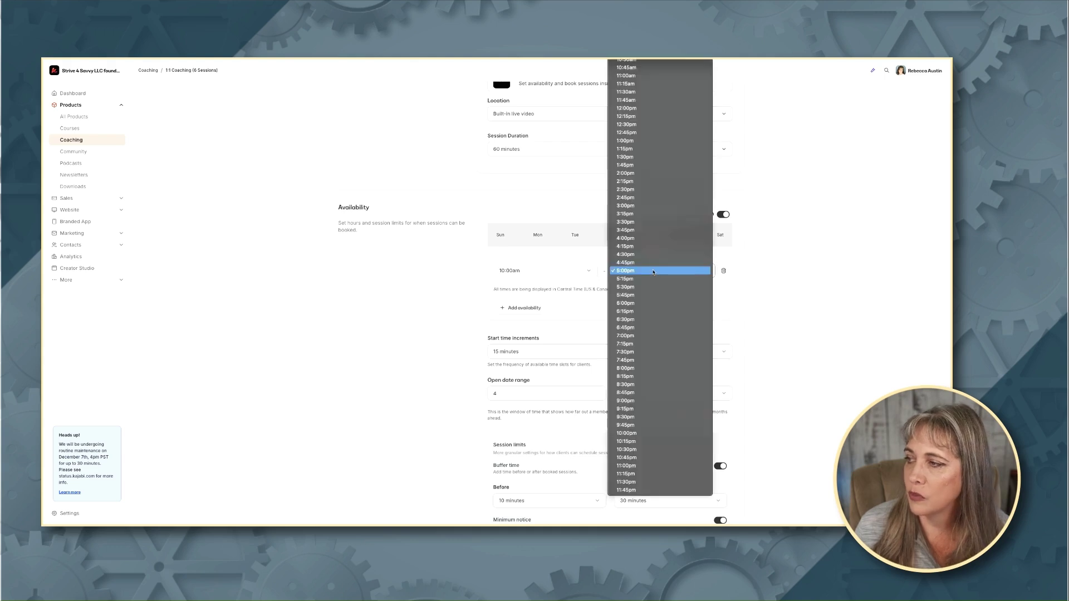
pyautogui.click(632, 109)
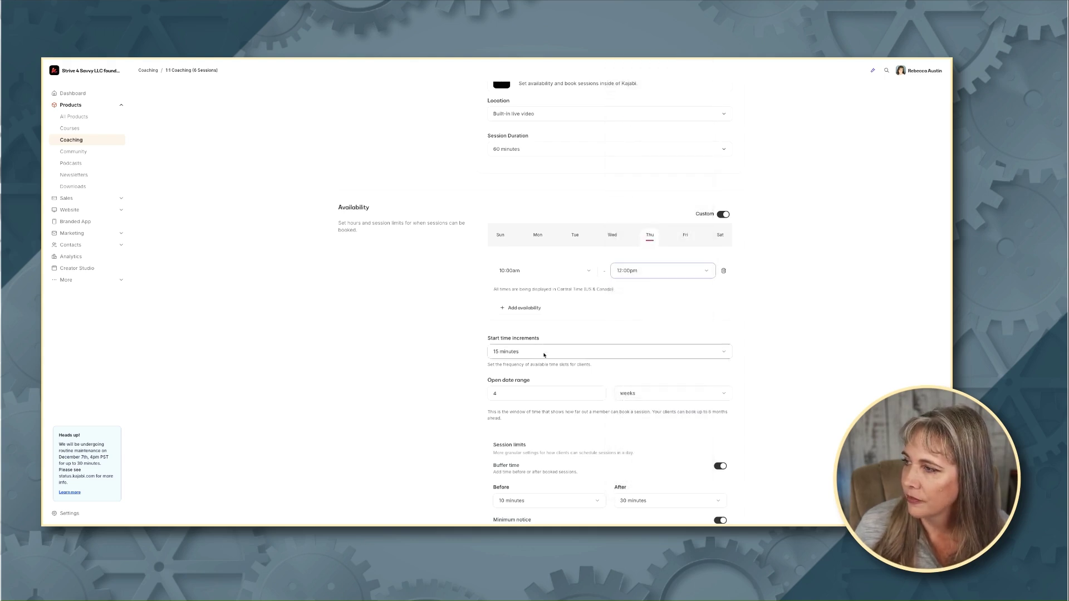
# Step: Add a second Thursday availability slot running from 1:00pm to 5:00pm
pyautogui.click(519, 311)
pyautogui.click(521, 295)
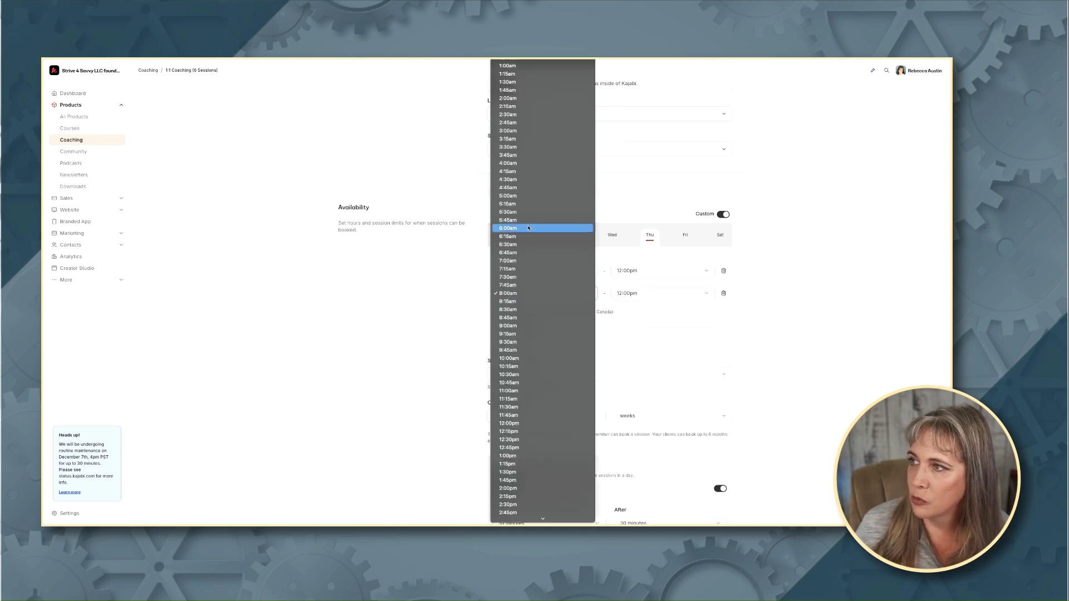
pyautogui.click(524, 66)
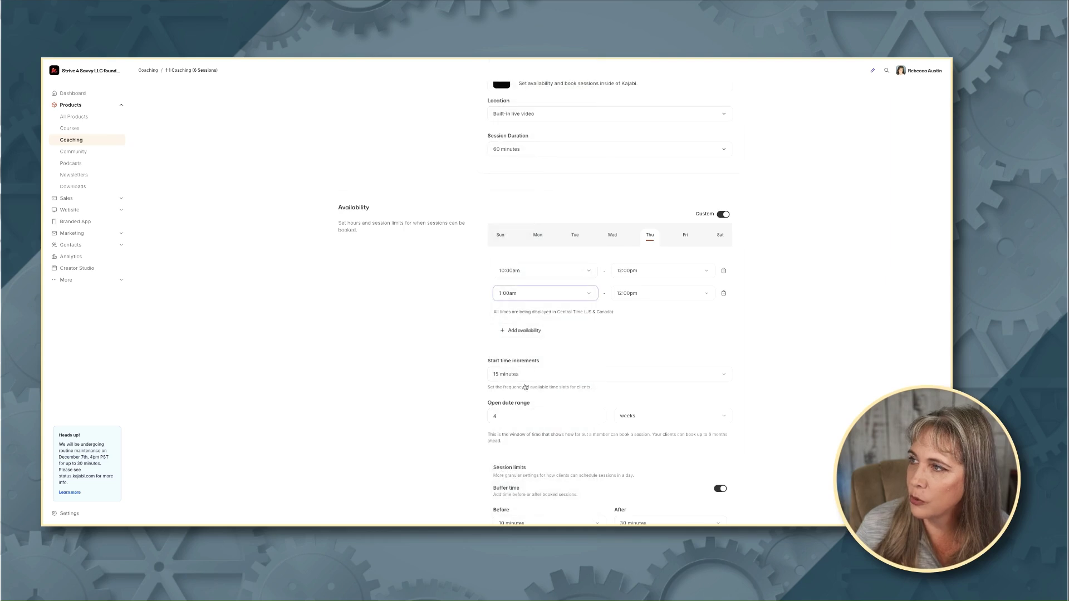
pyautogui.click(537, 295)
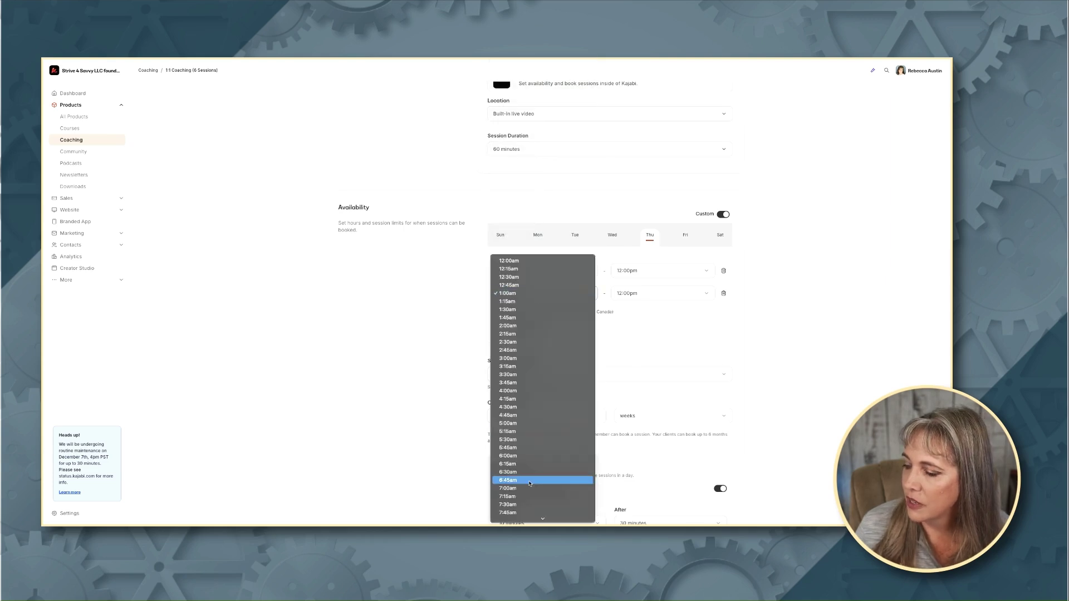
pyautogui.scroll(-10, 532, 479)
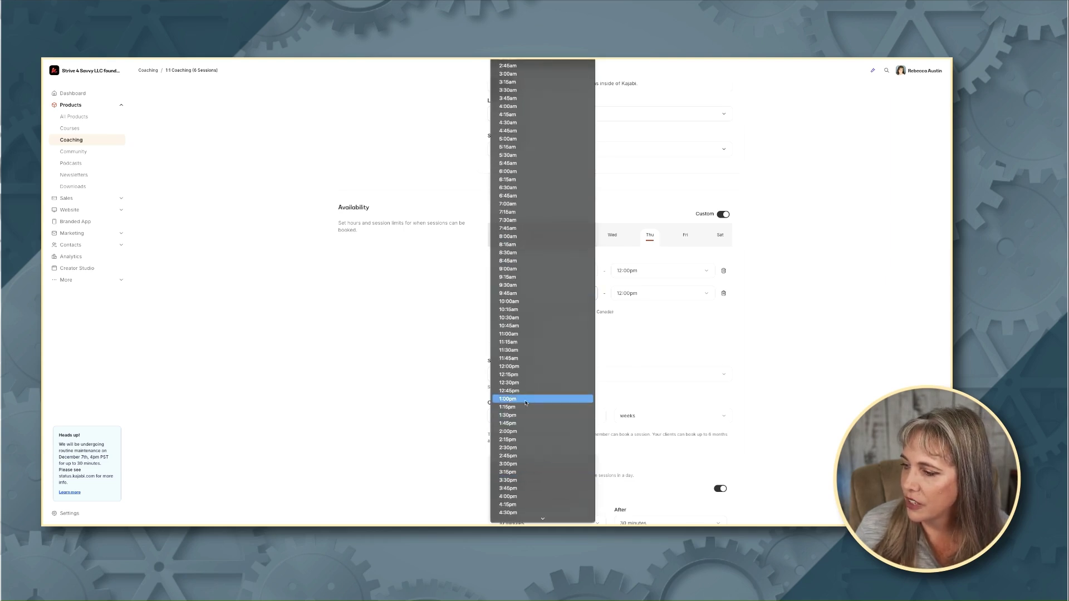
pyautogui.click(531, 398)
pyautogui.click(662, 295)
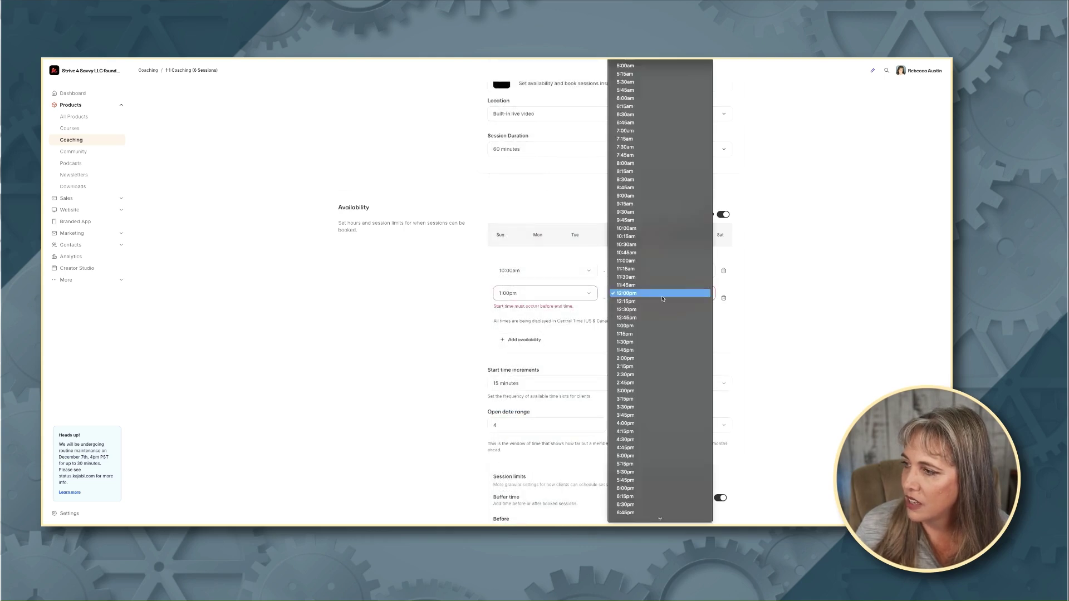
pyautogui.click(626, 455)
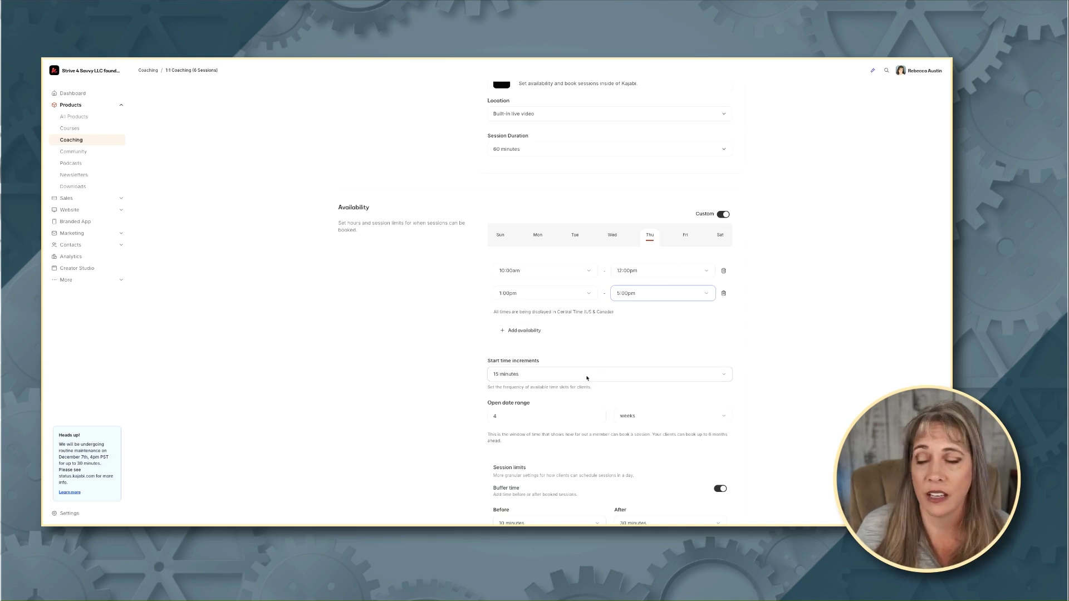
# Step: Set the start time increments for available booking slots to 30 minutes
pyautogui.scroll(-3, 587, 378)
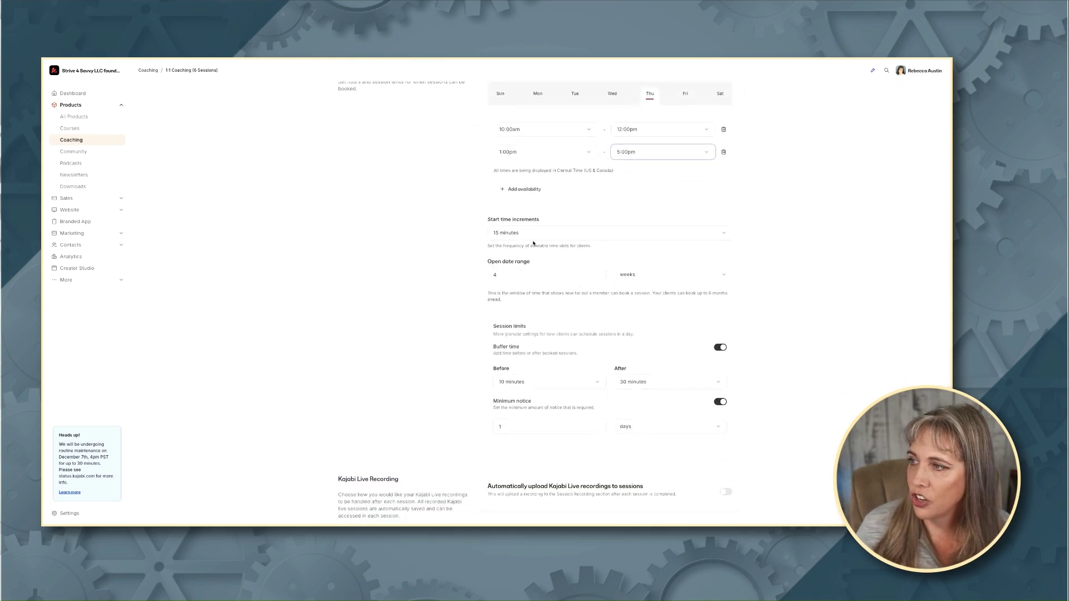
pyautogui.scroll(-1, 533, 244)
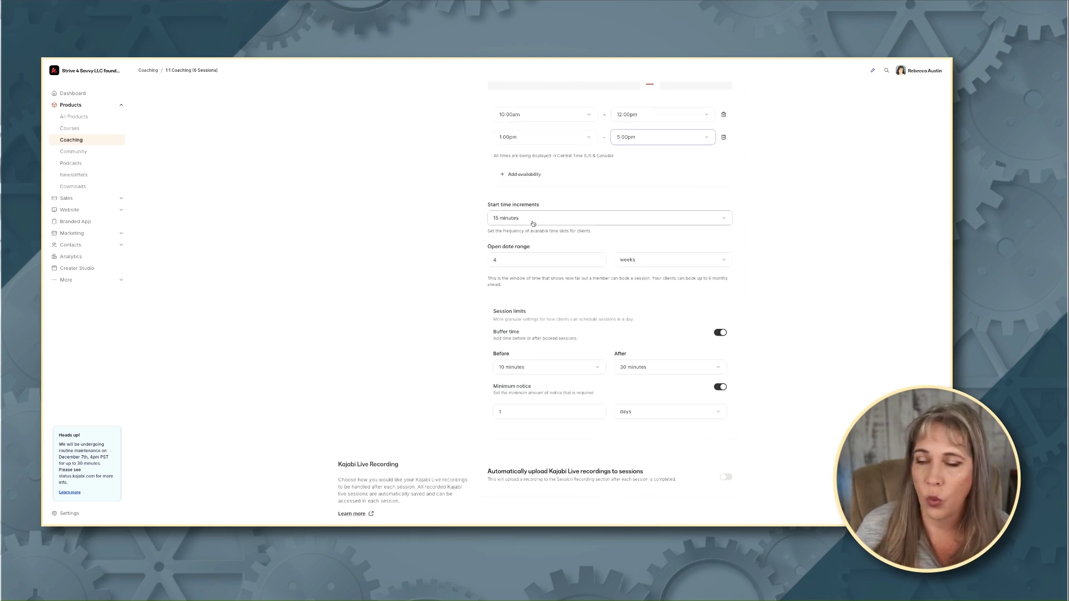
pyautogui.click(533, 223)
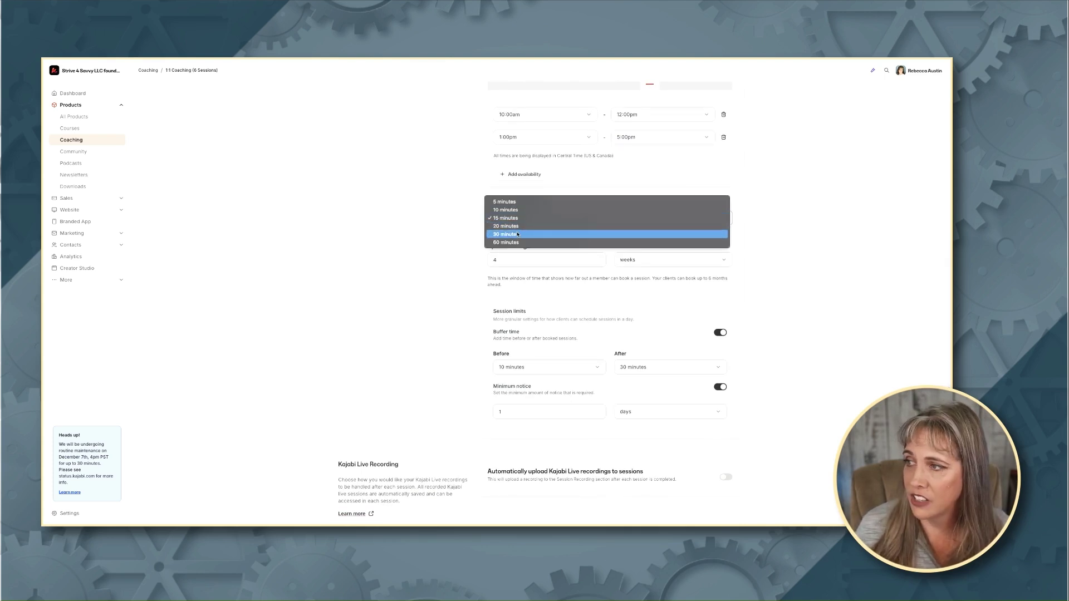
pyautogui.click(517, 235)
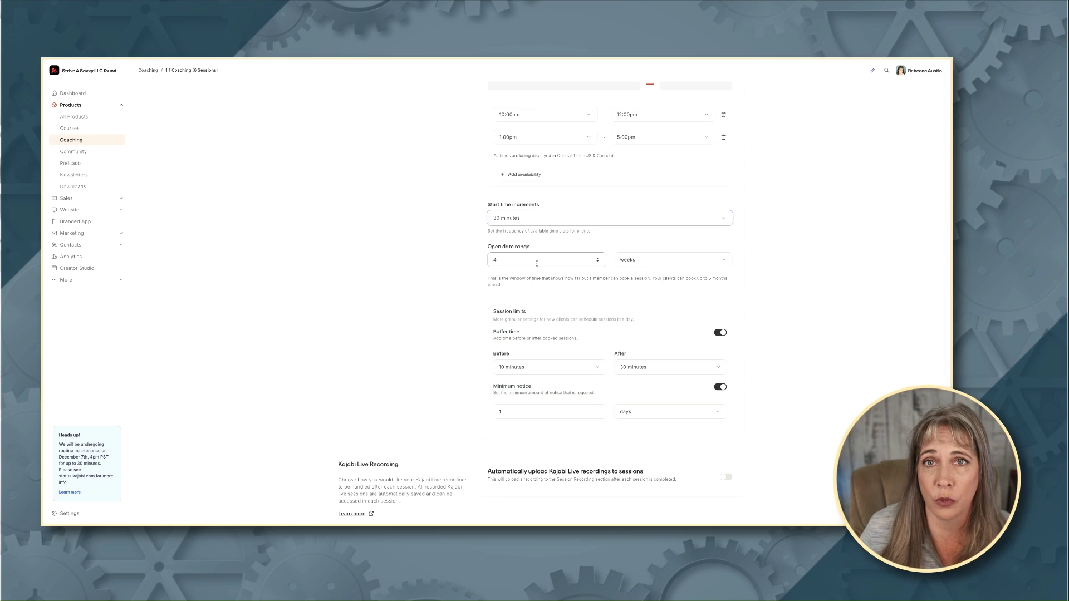
# Step: Review the open date range and session limits, and turn on automatic upload of Kajabi Live recordings to sessions
pyautogui.scroll(-3, 523, 345)
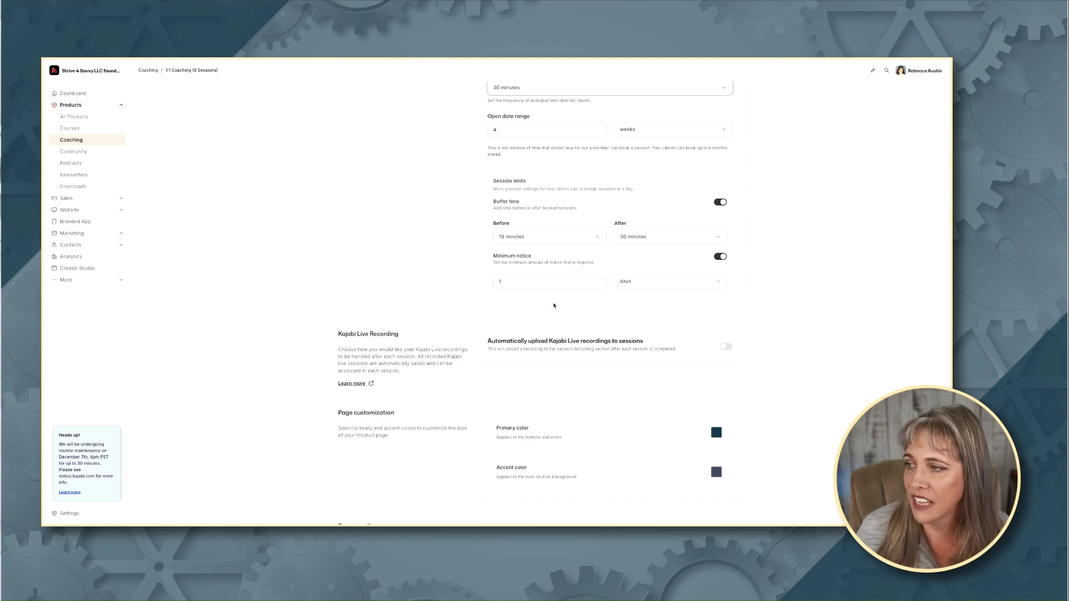
pyautogui.scroll(2, 554, 305)
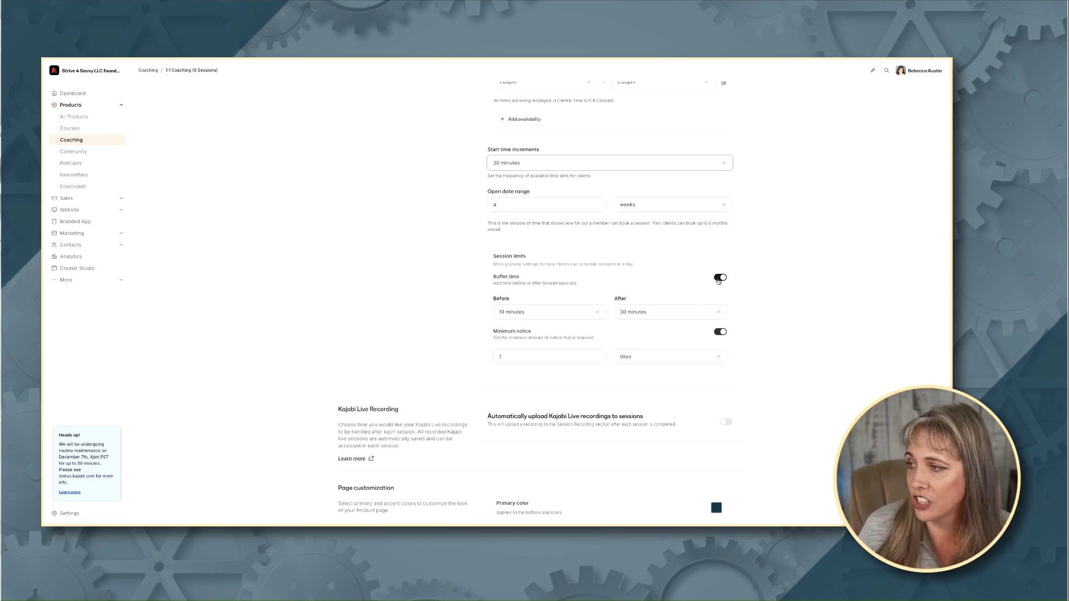
pyautogui.scroll(-2, 541, 307)
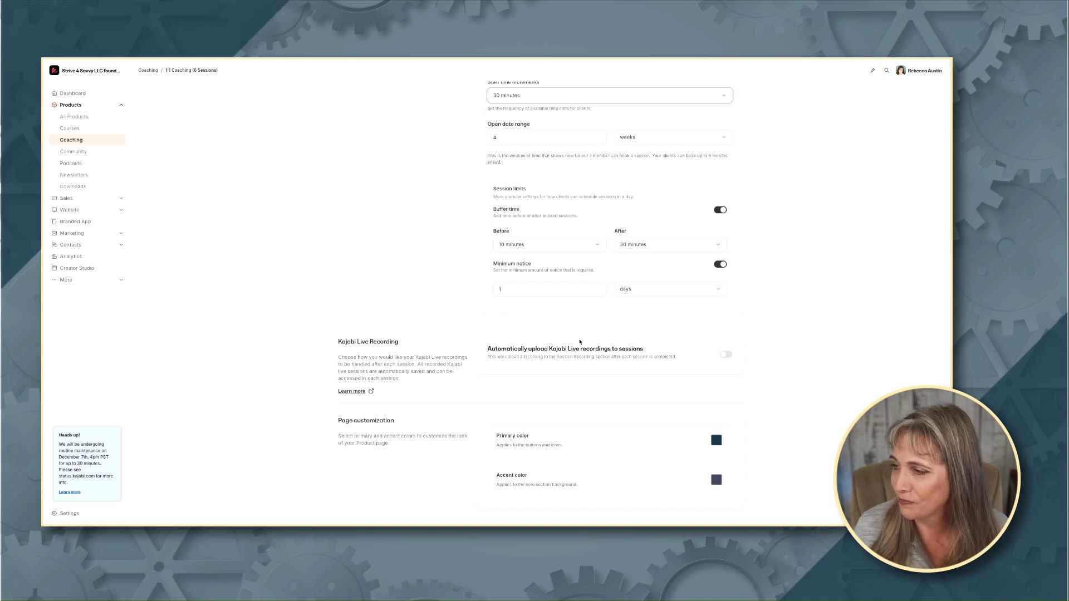
pyautogui.scroll(-3, 589, 377)
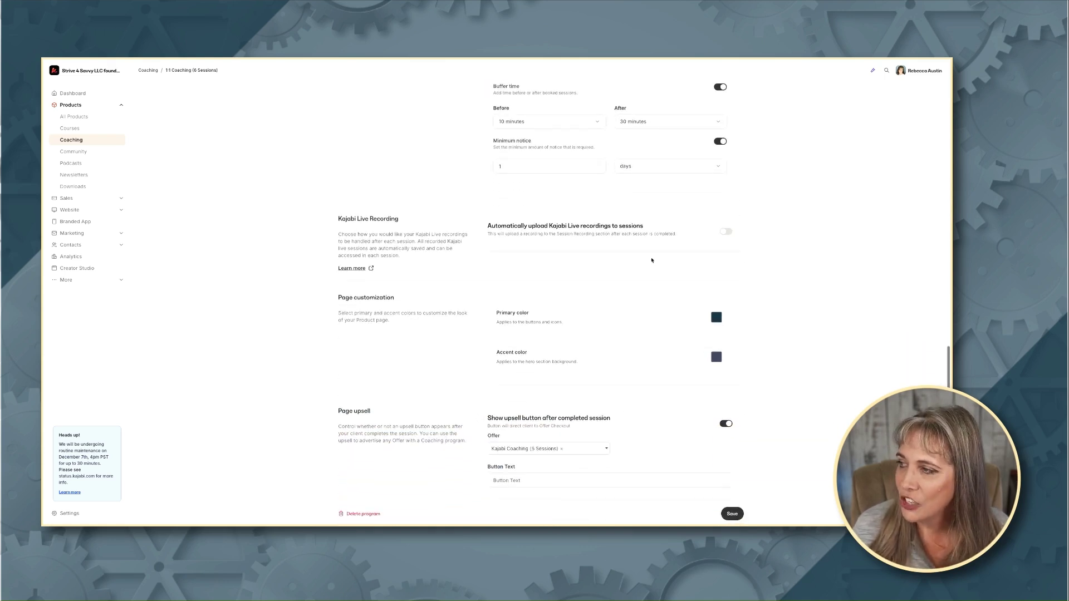
pyautogui.click(728, 232)
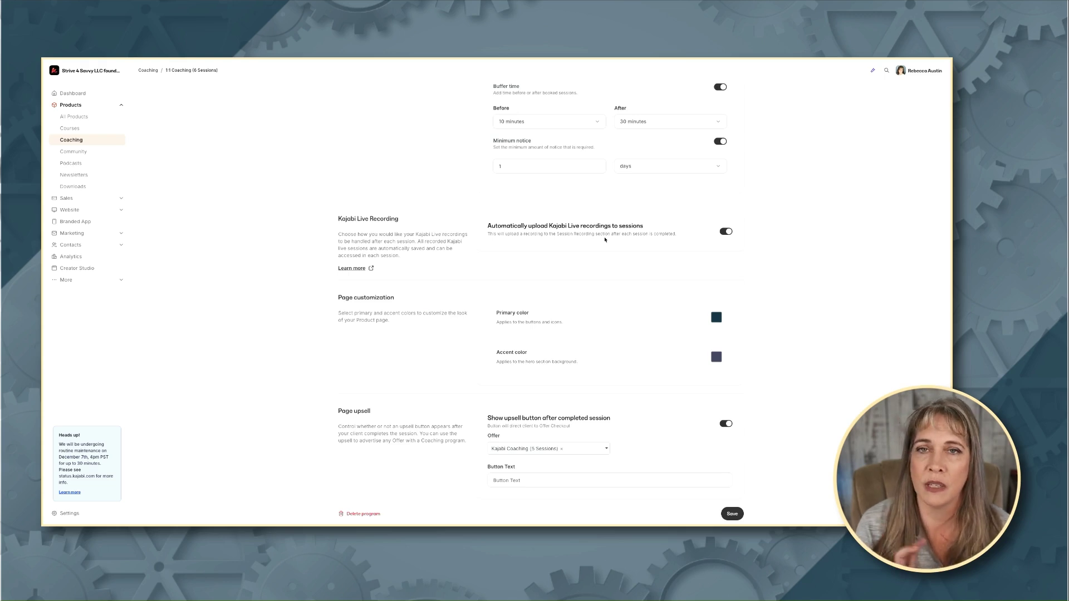
# Step: Turn off the upsell button shown after completed sessions and save the 1:1 Coaching (6 Sessions) settings
pyautogui.scroll(6, 702, 197)
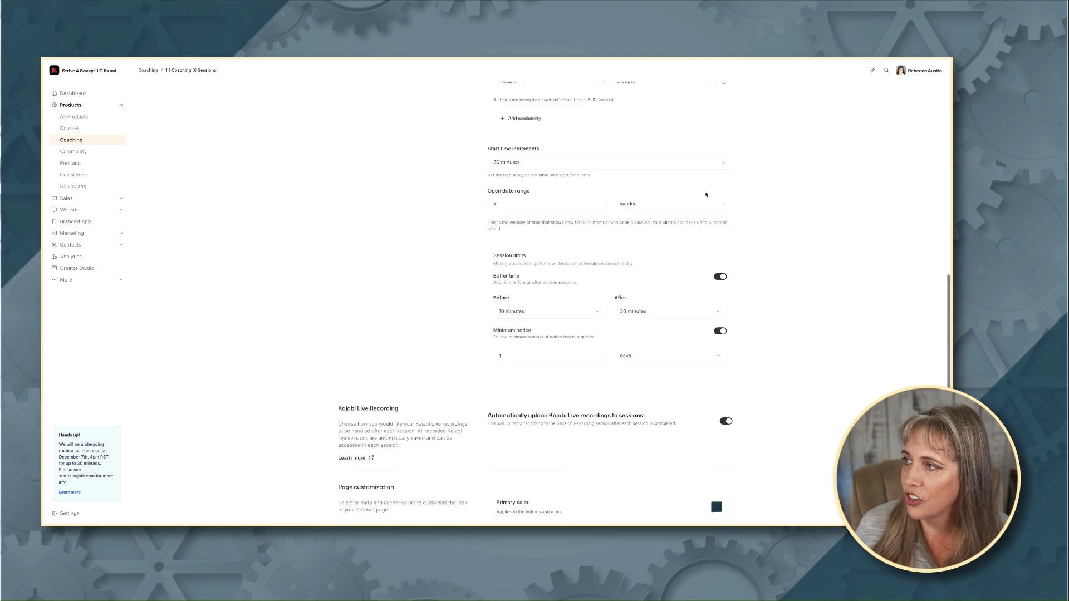
pyautogui.scroll(3, 706, 194)
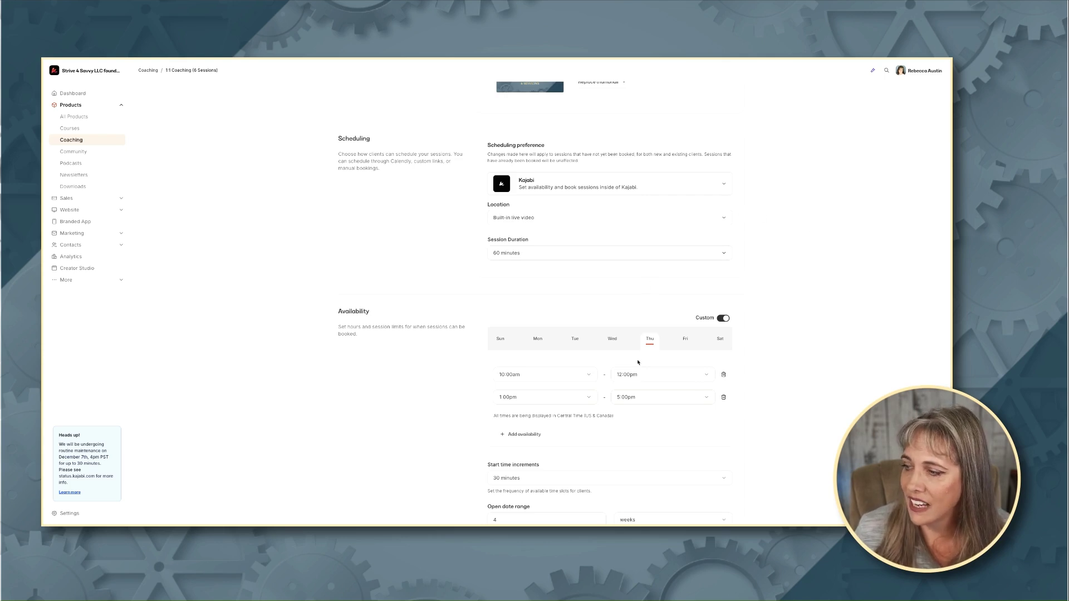
pyautogui.scroll(2, 718, 303)
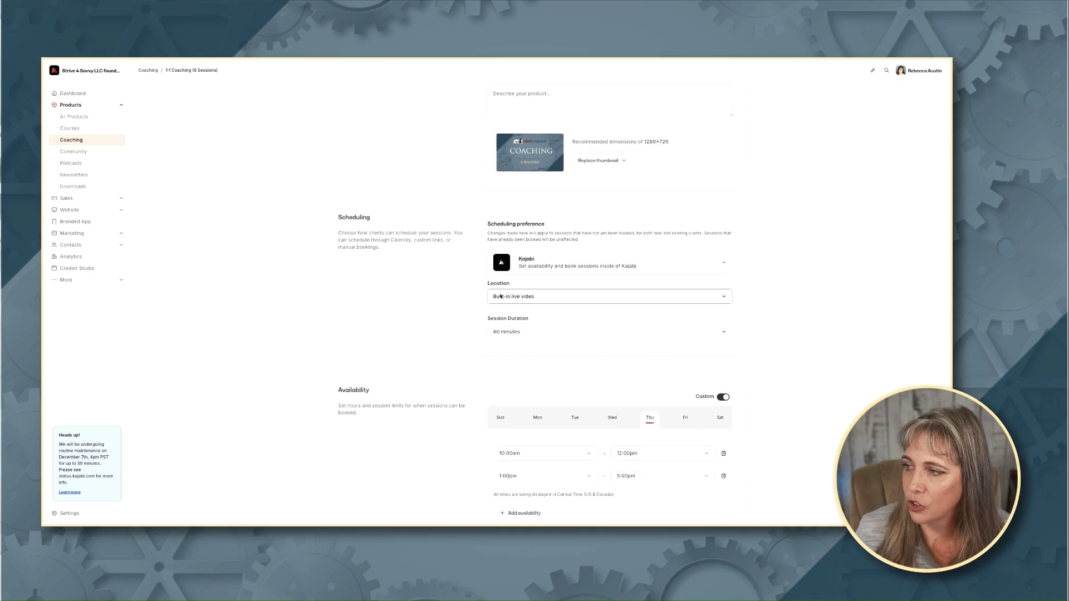
pyautogui.scroll(-8, 907, 310)
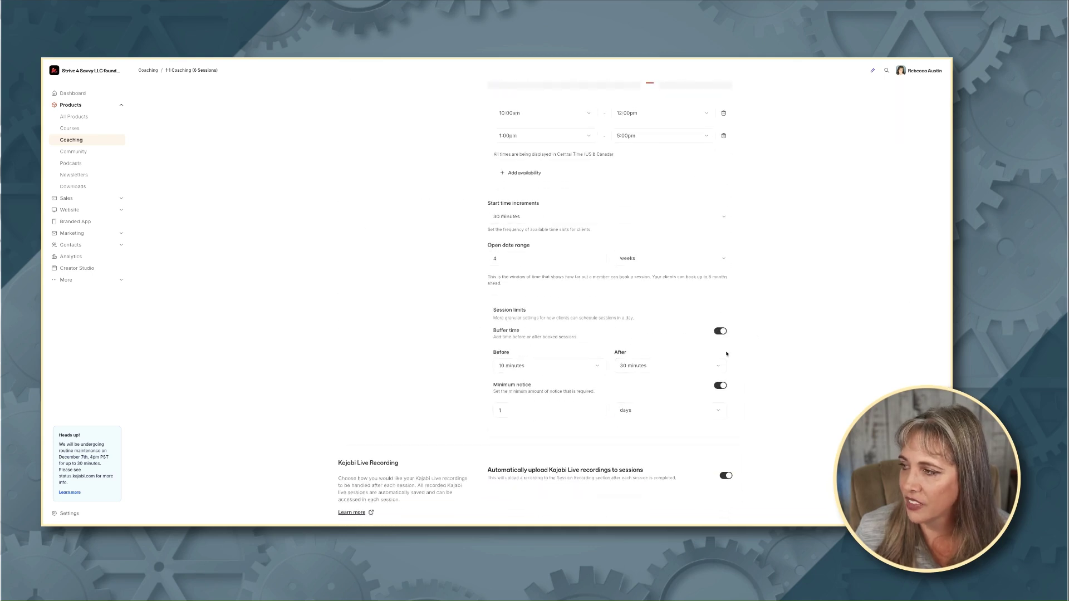
pyautogui.scroll(-2, 750, 402)
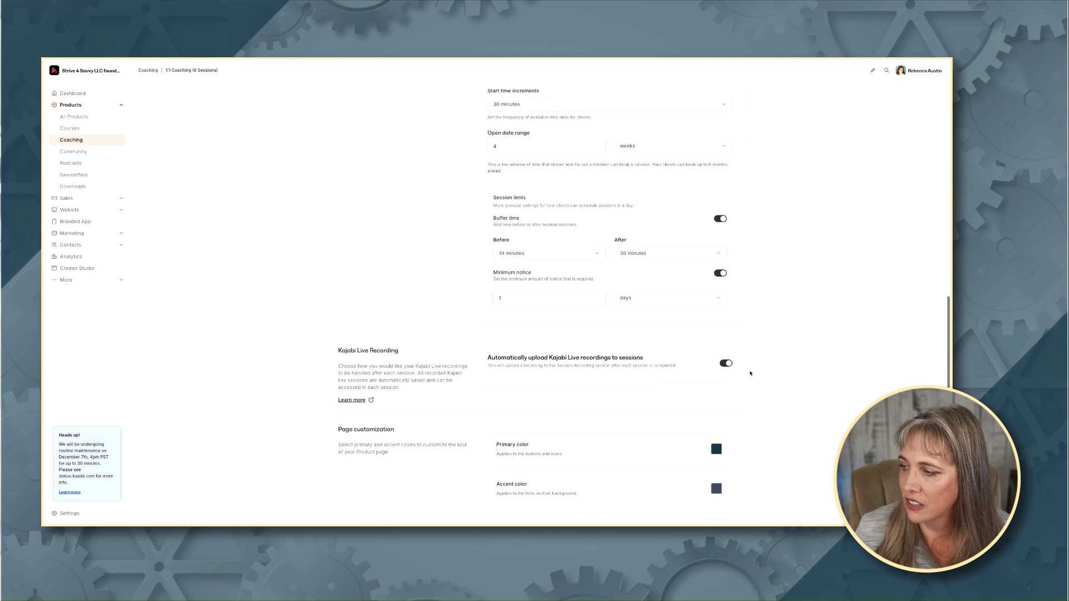
pyautogui.scroll(20, 763, 373)
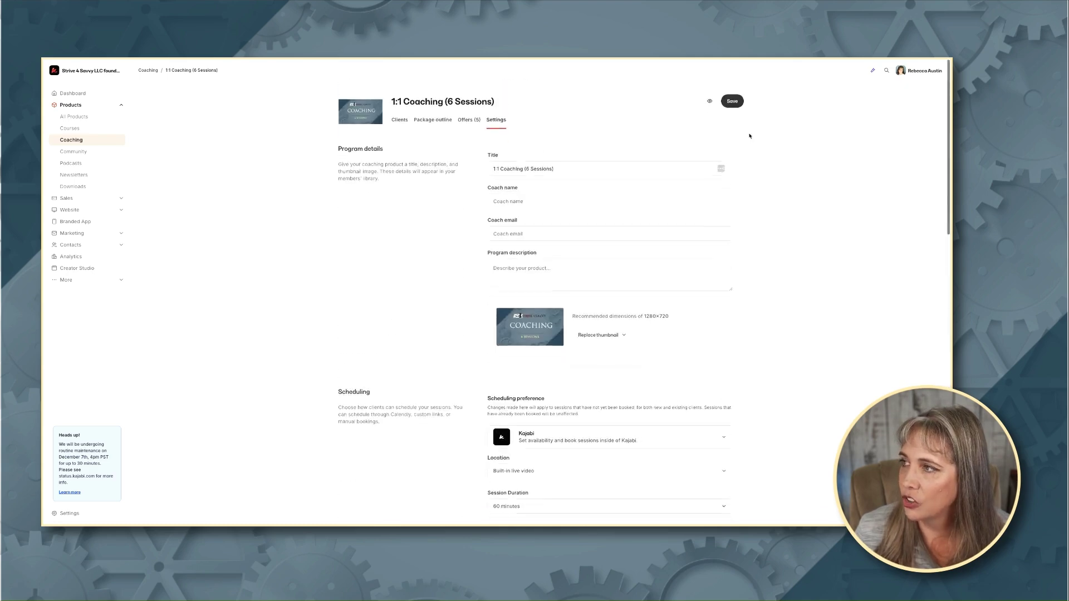
pyautogui.click(732, 100)
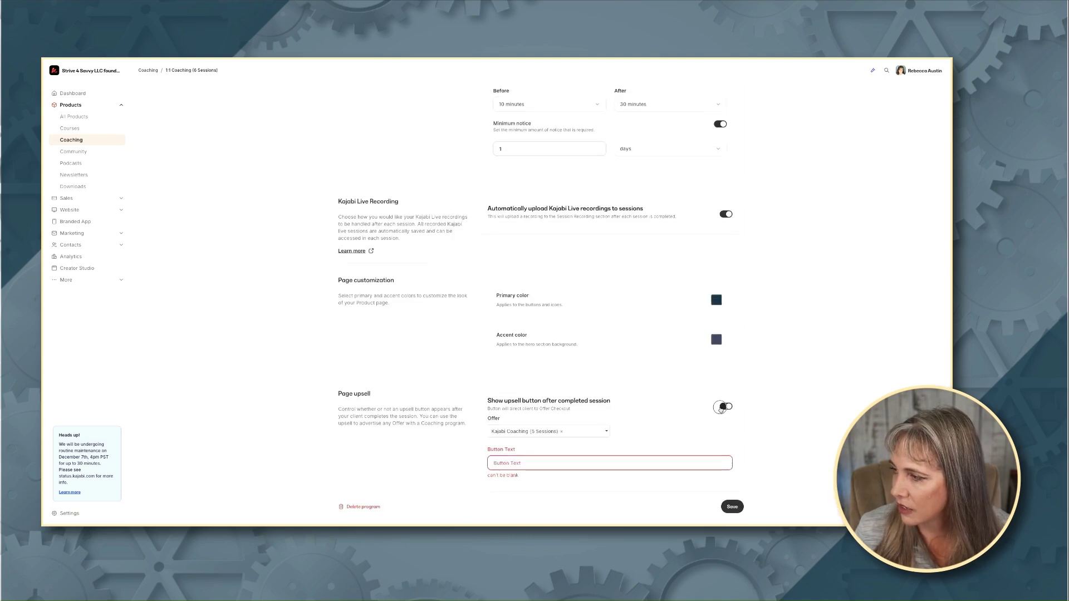
pyautogui.click(726, 406)
pyautogui.click(733, 507)
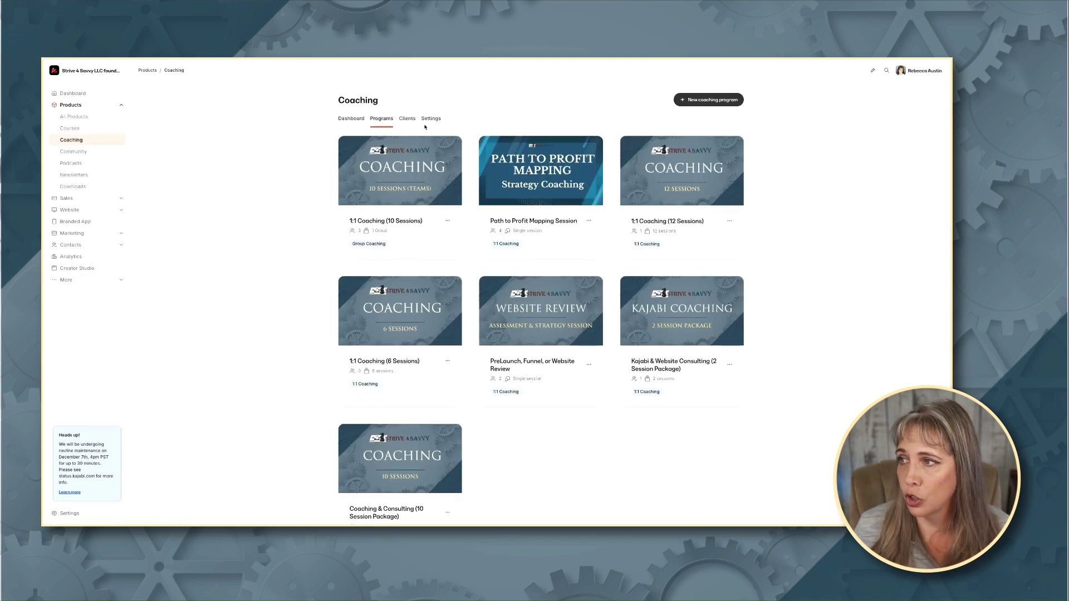
# Step: Open the general Coaching settings and examine the default Sunday and Monday availability, session limits and calendar connections
pyautogui.click(431, 119)
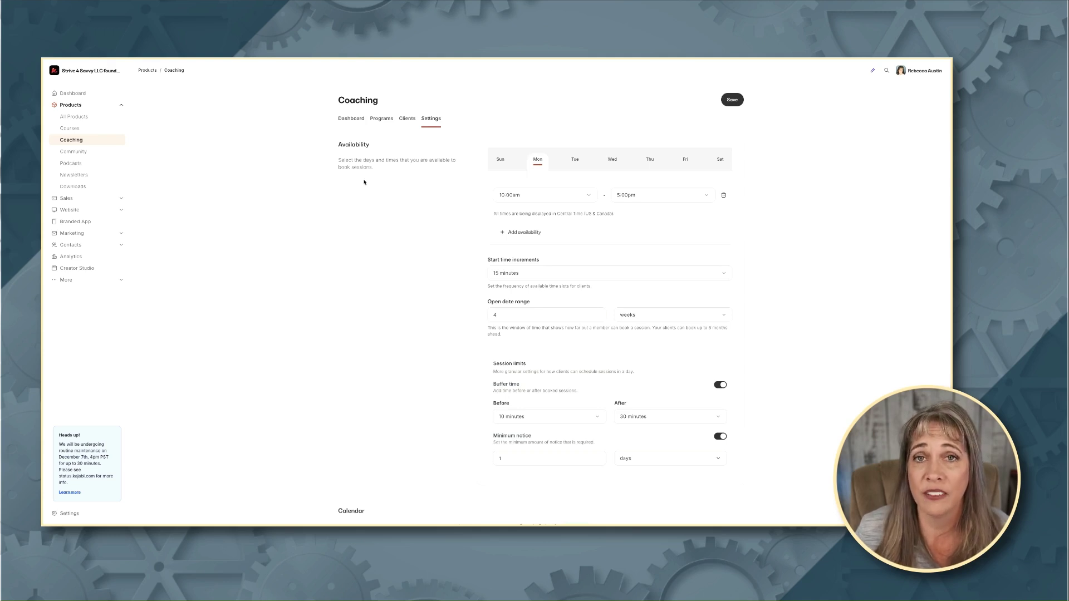
pyautogui.scroll(-5, 364, 182)
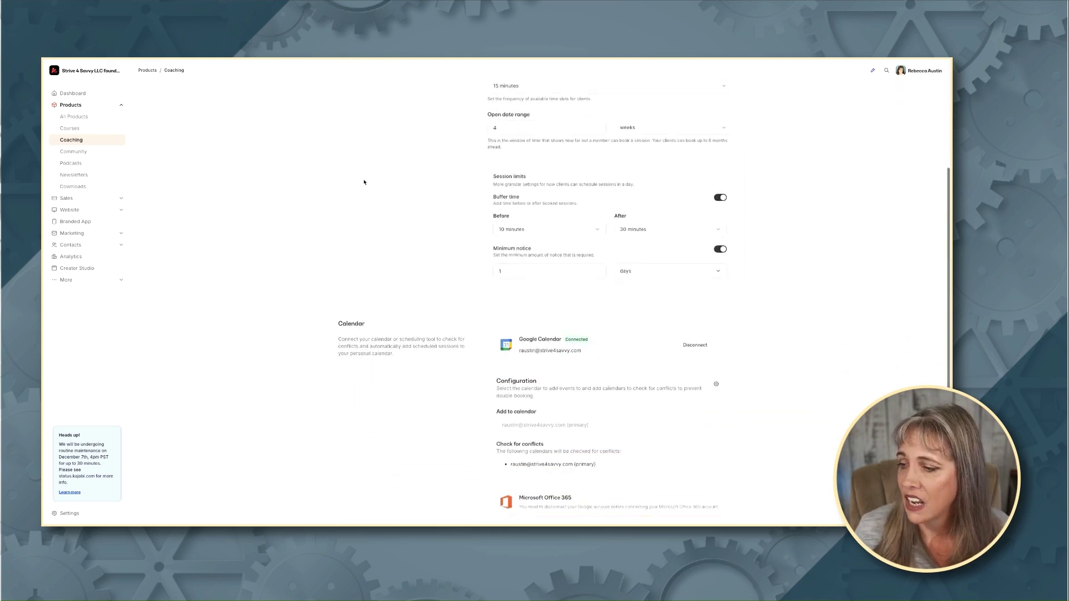
pyautogui.scroll(-2, 411, 338)
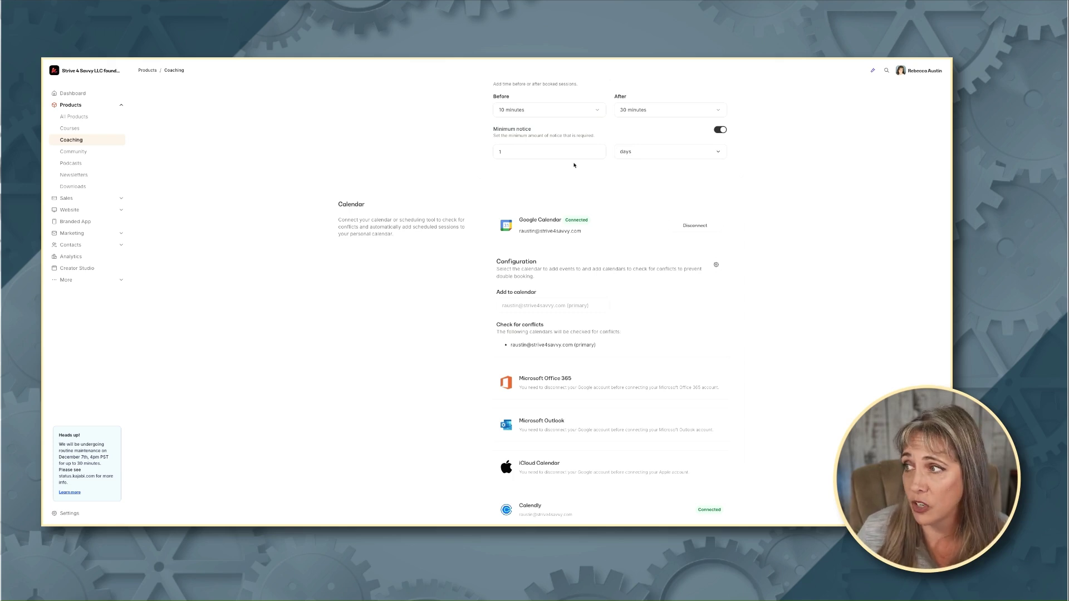
pyautogui.scroll(5, 574, 165)
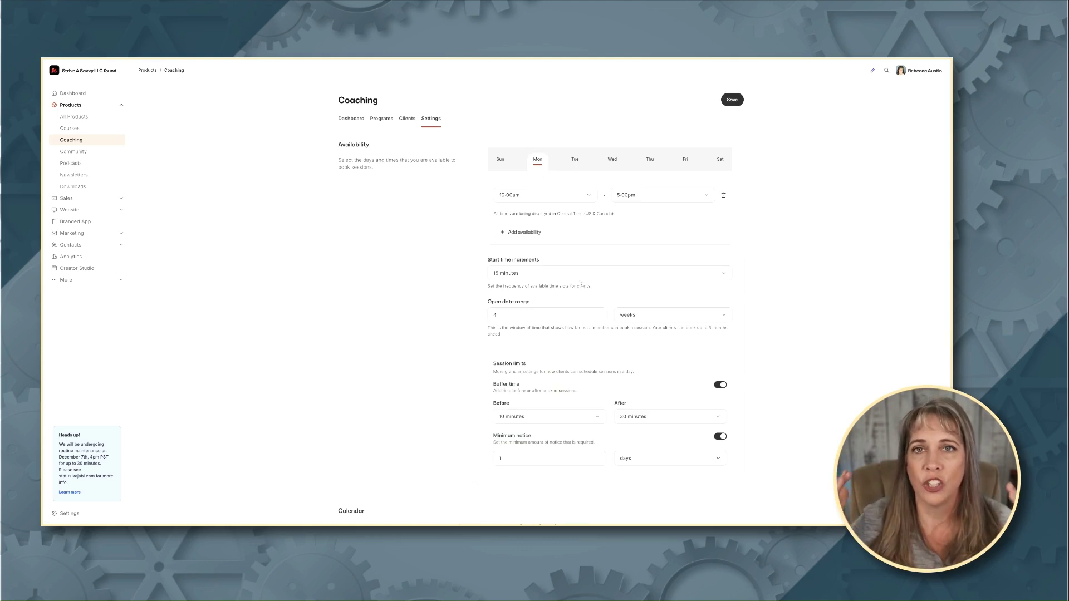
pyautogui.click(501, 160)
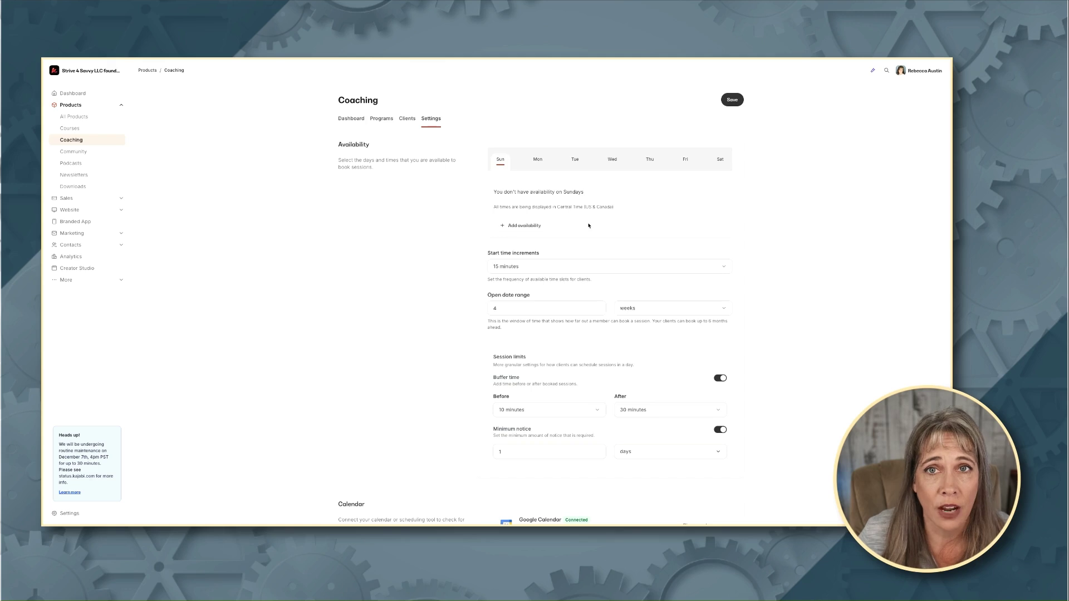
pyautogui.click(538, 160)
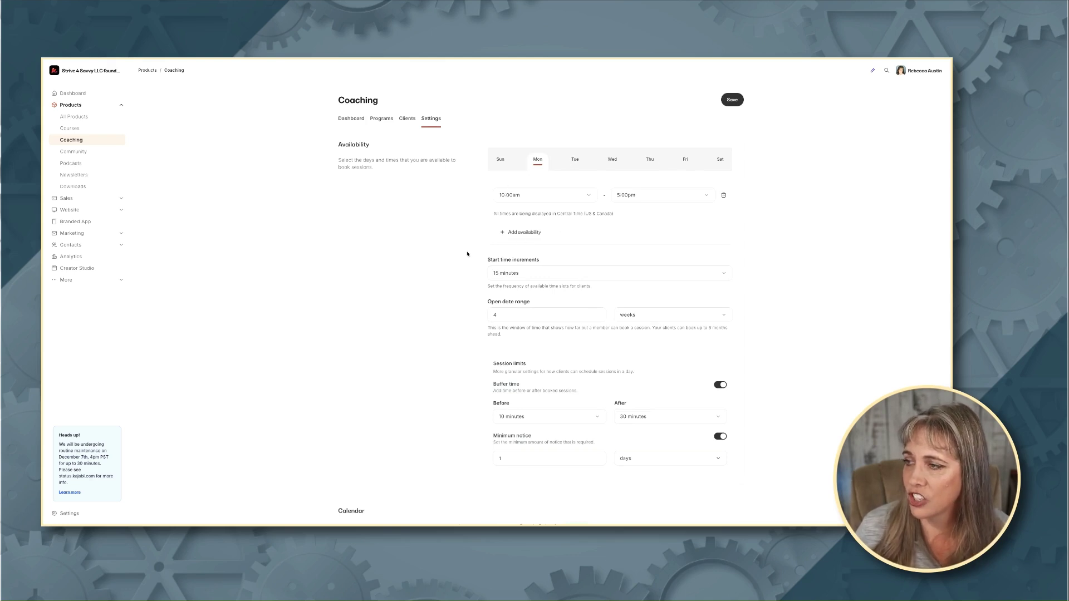
pyautogui.scroll(-3, 494, 312)
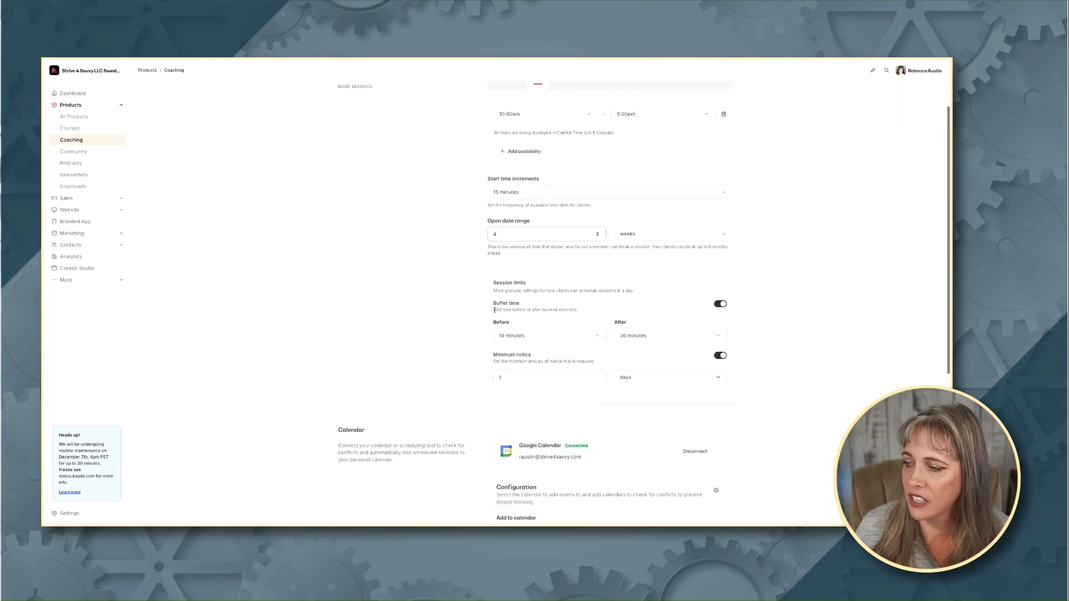
pyautogui.scroll(3, 494, 311)
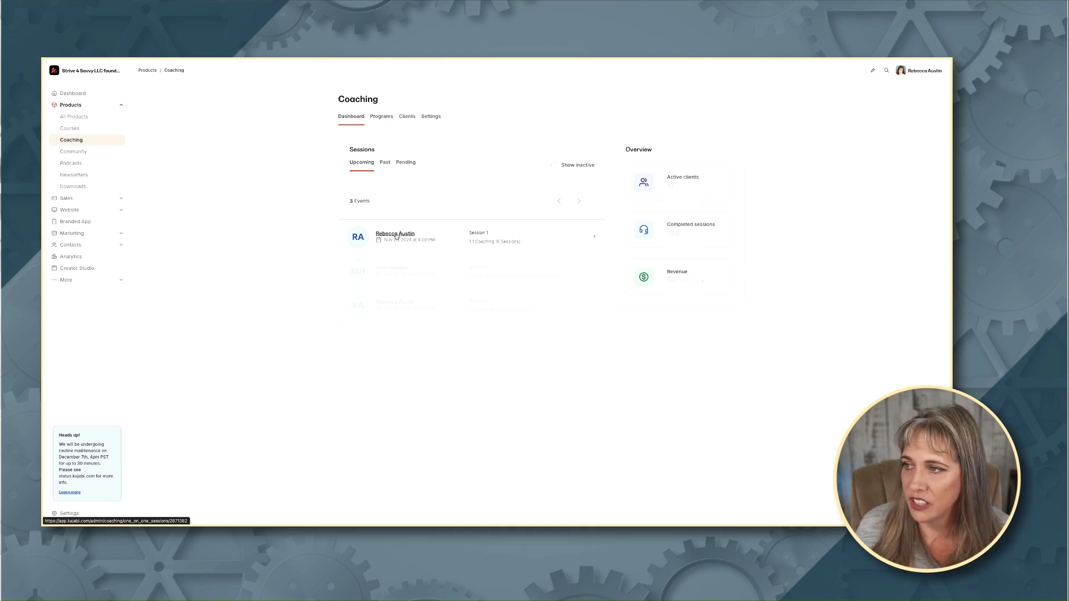
# Step: Start the live video call for Session 1 of the upcoming 1:1 Coaching (6 Sessions) booking and allow camera and microphone access
pyautogui.click(396, 237)
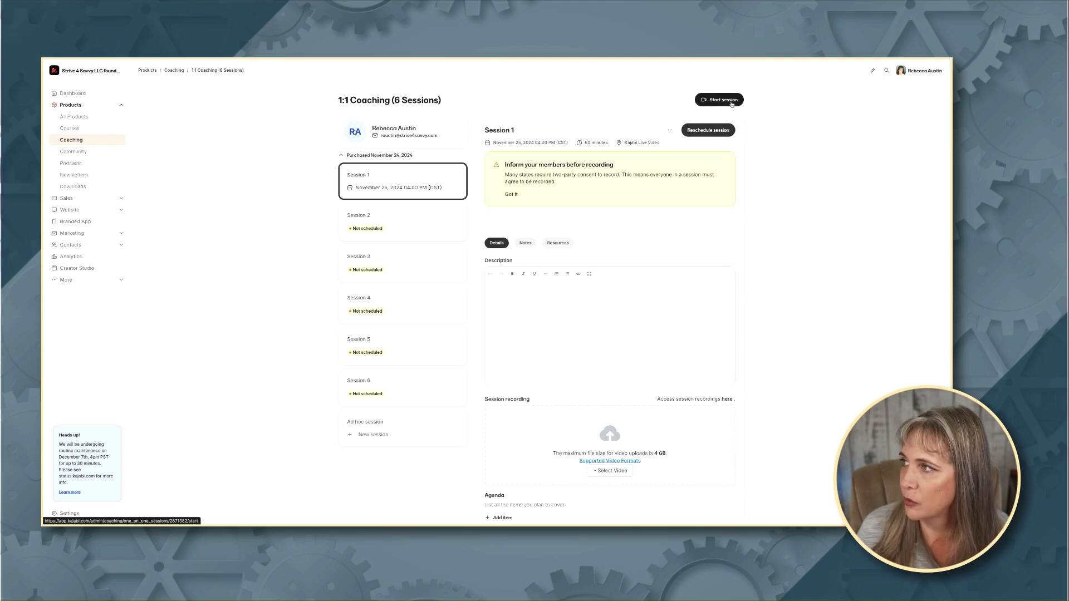
pyautogui.click(724, 99)
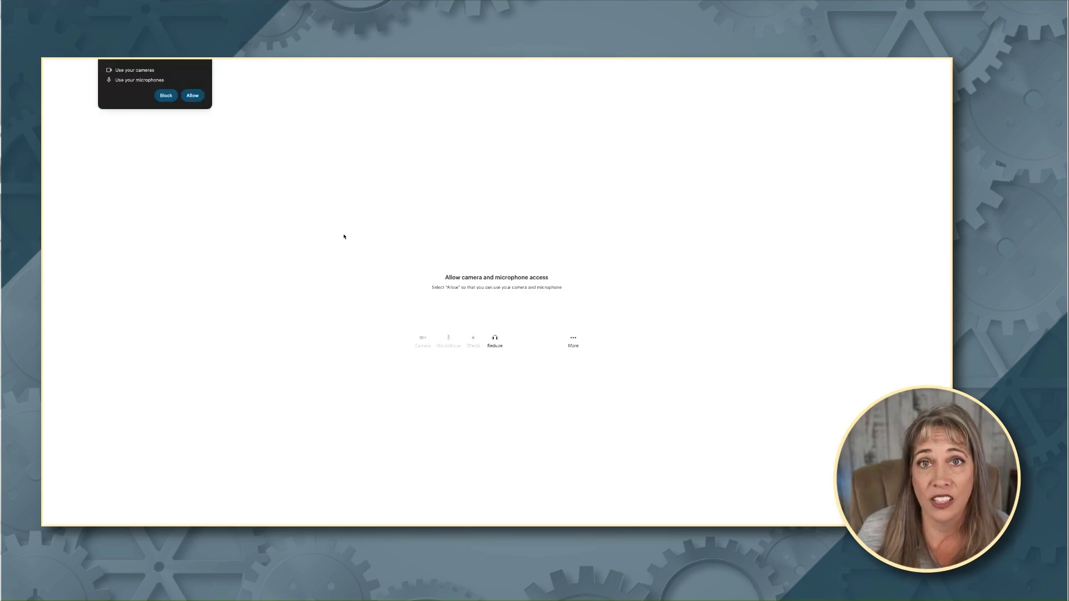
pyautogui.click(192, 96)
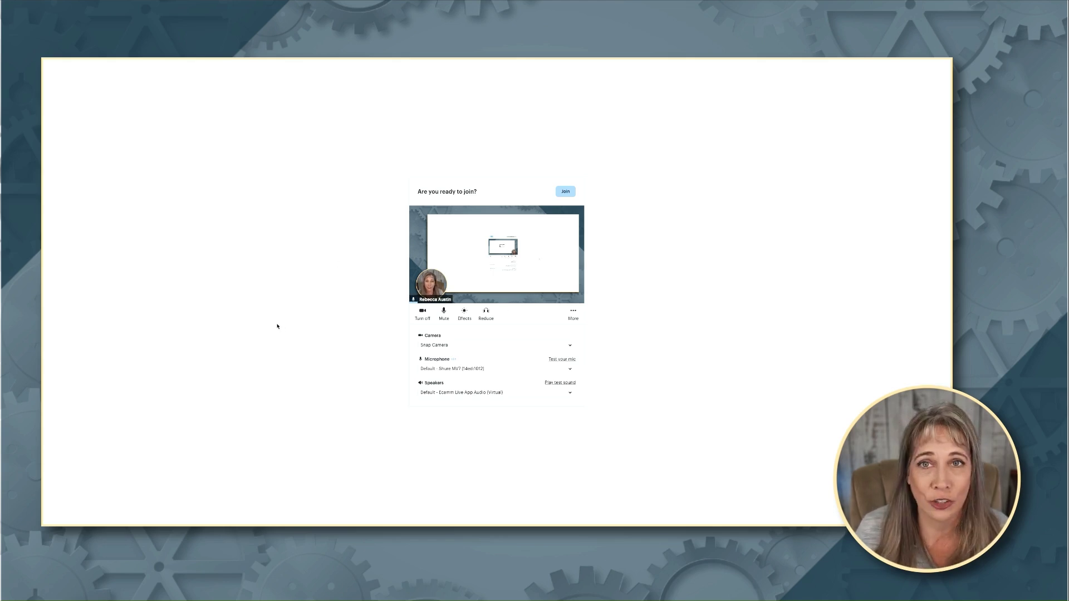
# Step: Check the available cameras, keep Snap Camera selected and join the coaching call
pyautogui.click(463, 345)
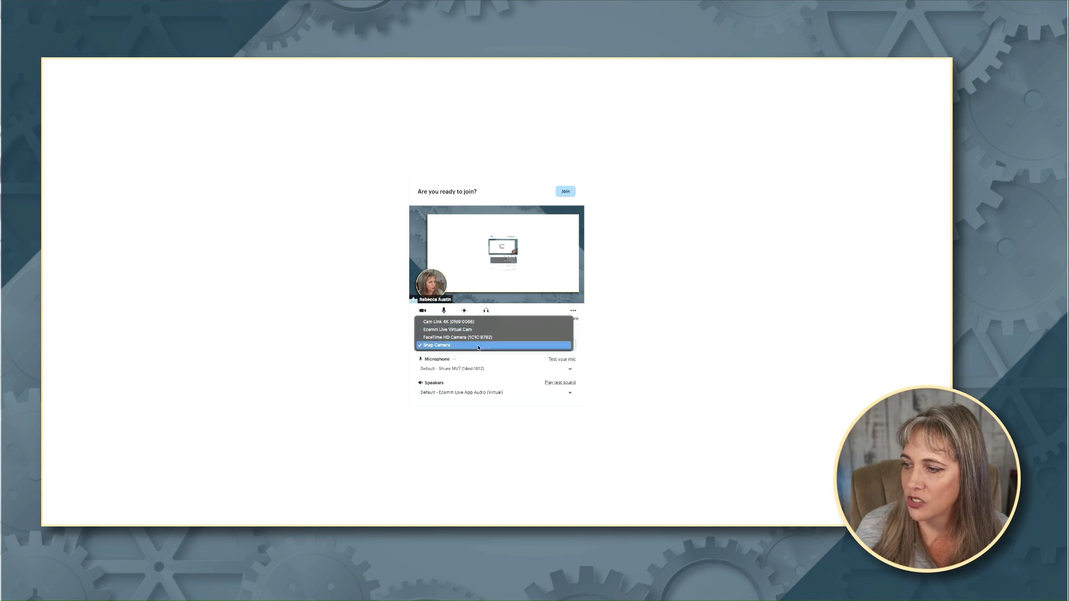
pyautogui.click(466, 348)
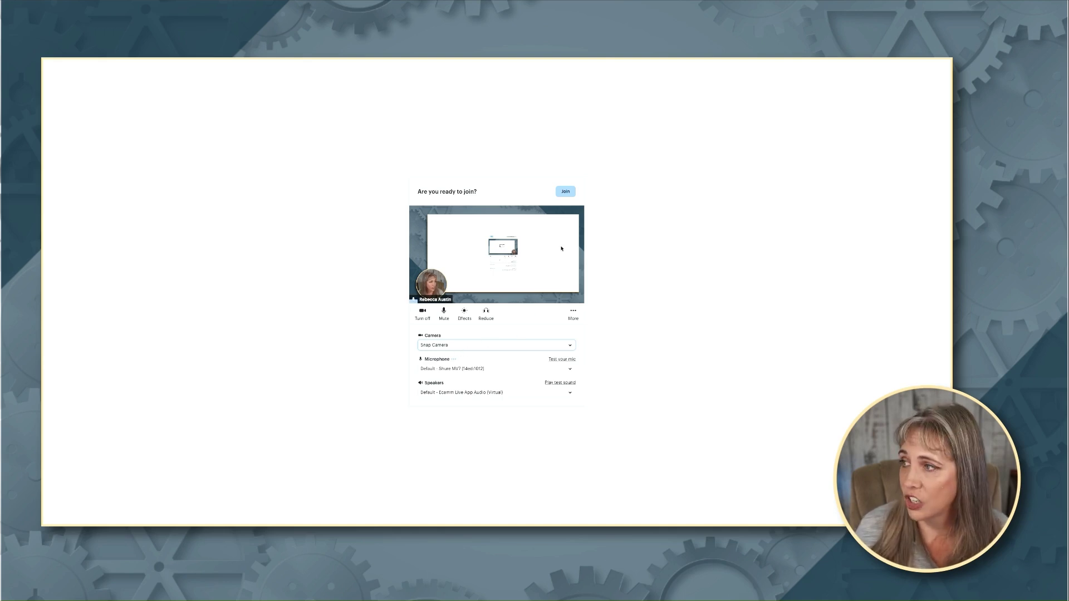
pyautogui.click(566, 192)
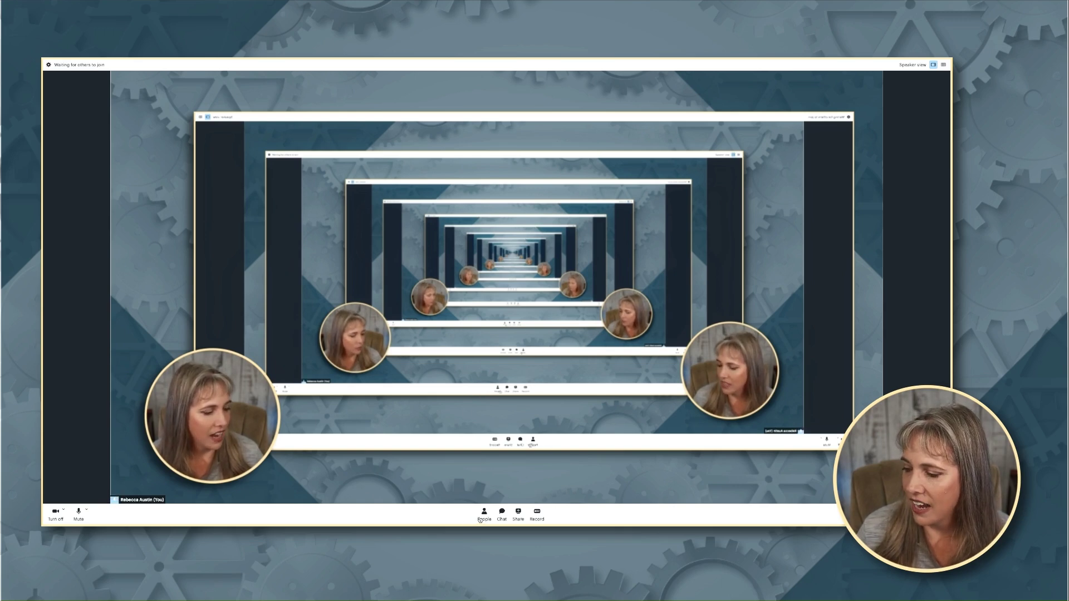
# Step: Look at the call's chat and screen-sharing options, allowing Google Chrome screen access, and leave the call
pyautogui.click(503, 519)
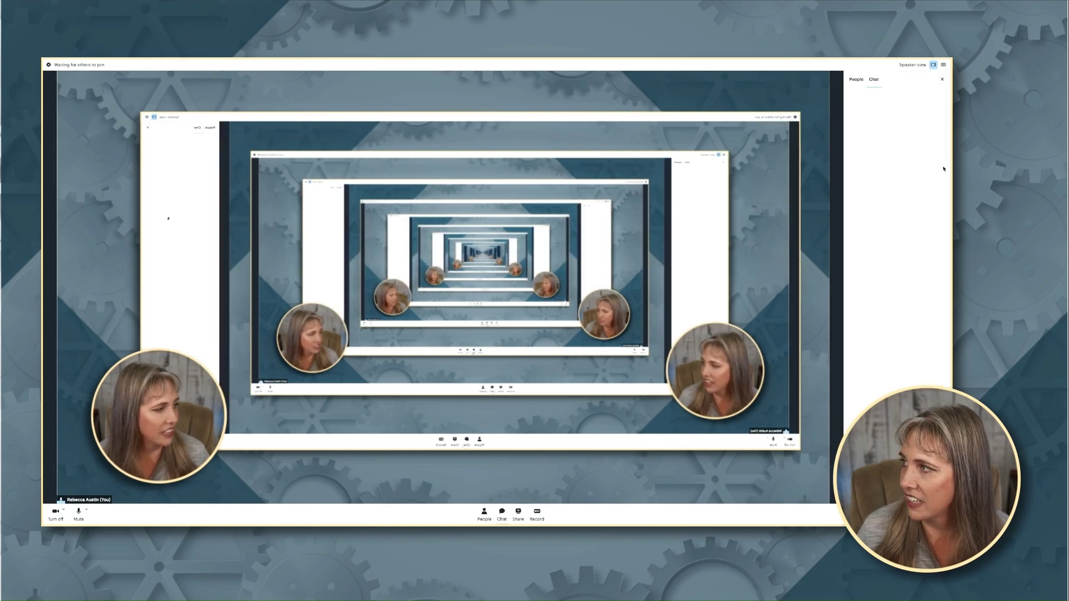
pyautogui.click(519, 512)
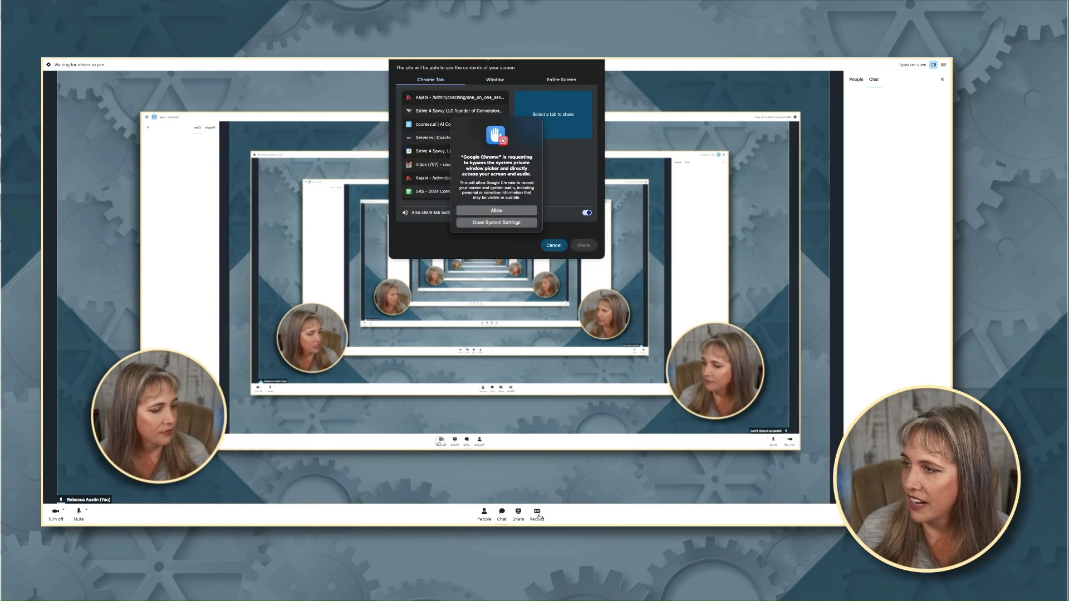
pyautogui.click(495, 212)
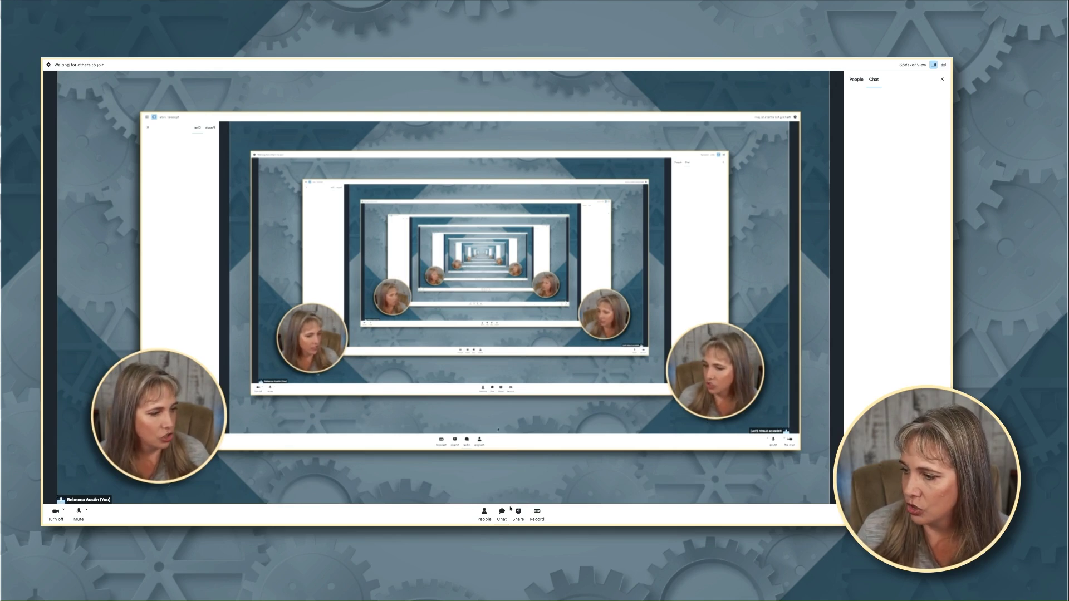
pyautogui.click(940, 514)
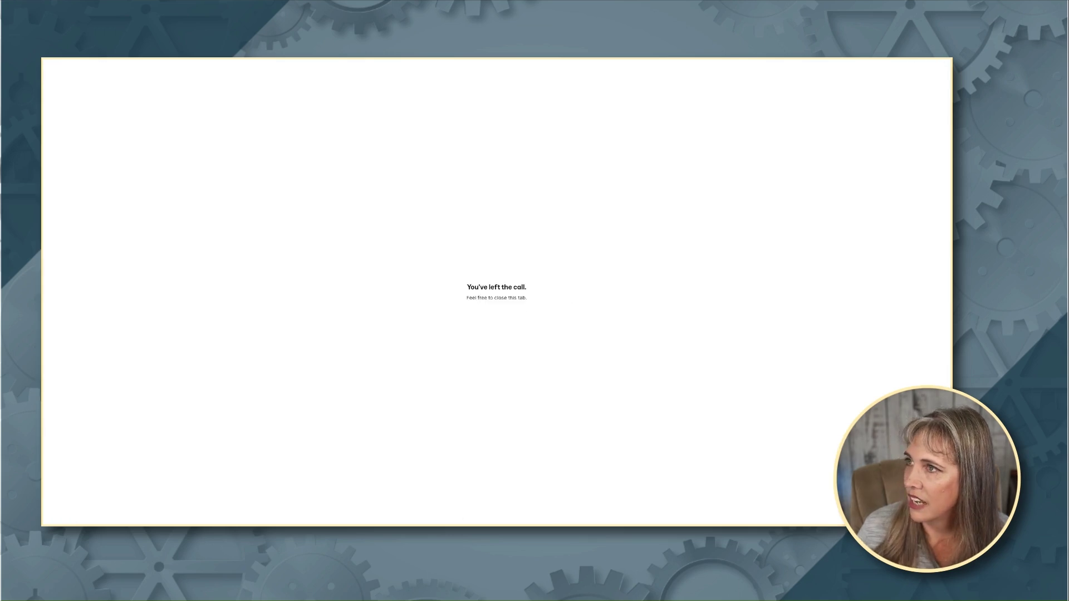
pyautogui.press('super+w')
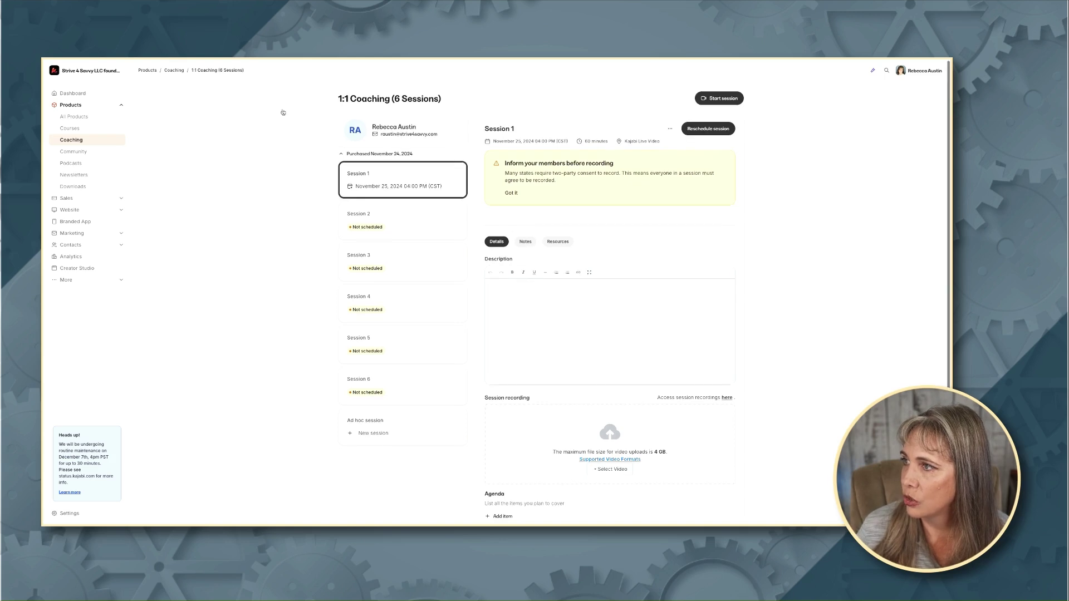
# Step: Return to the coaching programs, open 1:1 Coaching (6 Sessions) and preview its client-facing session page
pyautogui.click(180, 73)
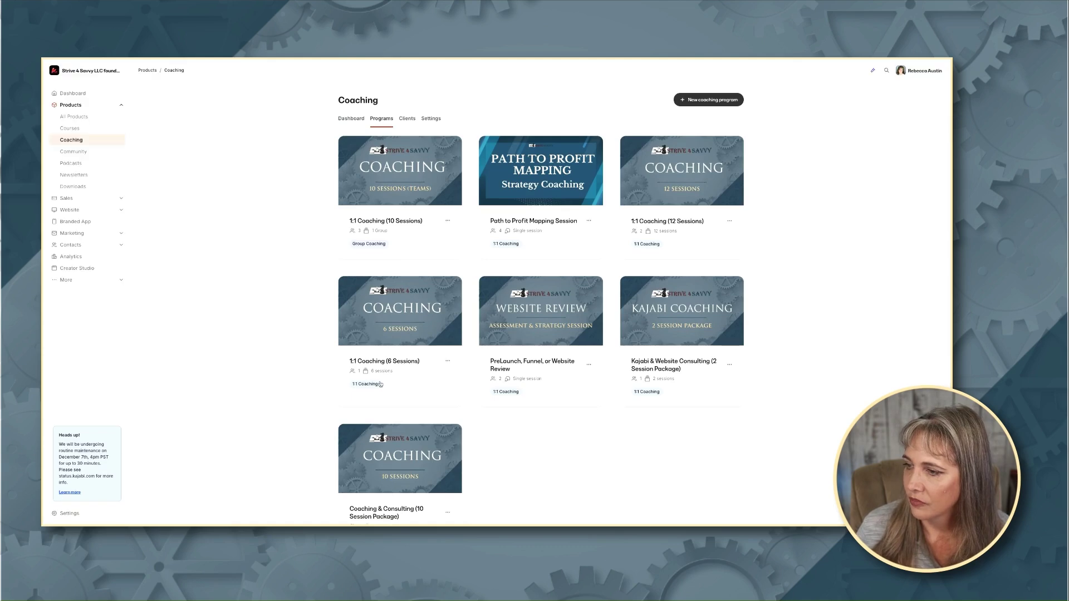
pyautogui.moveTo(386, 362); pyautogui.dragTo(384, 368)
pyautogui.click(375, 372)
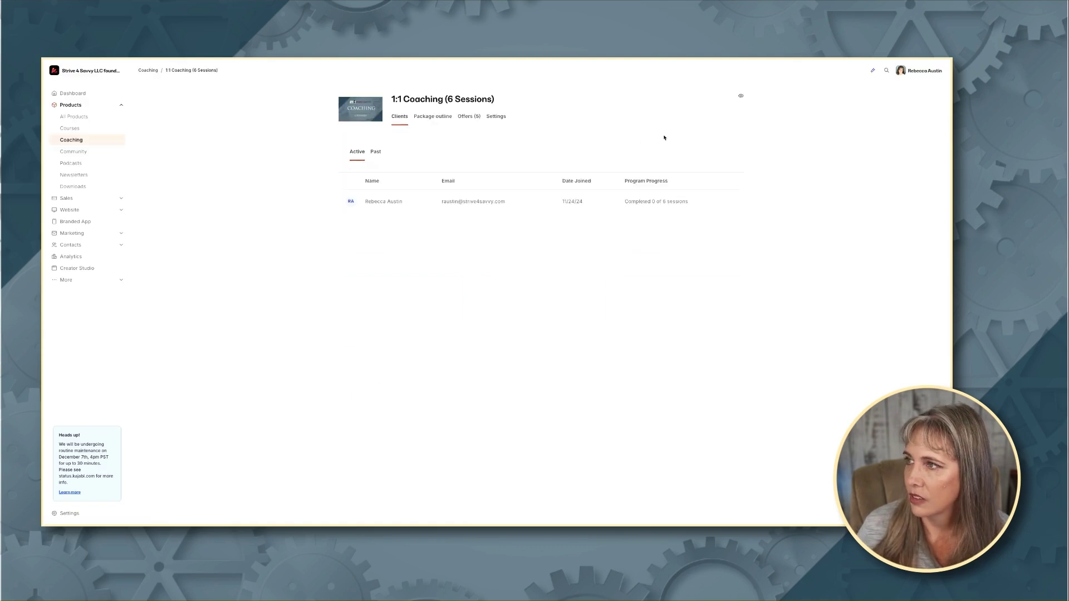
pyautogui.click(740, 97)
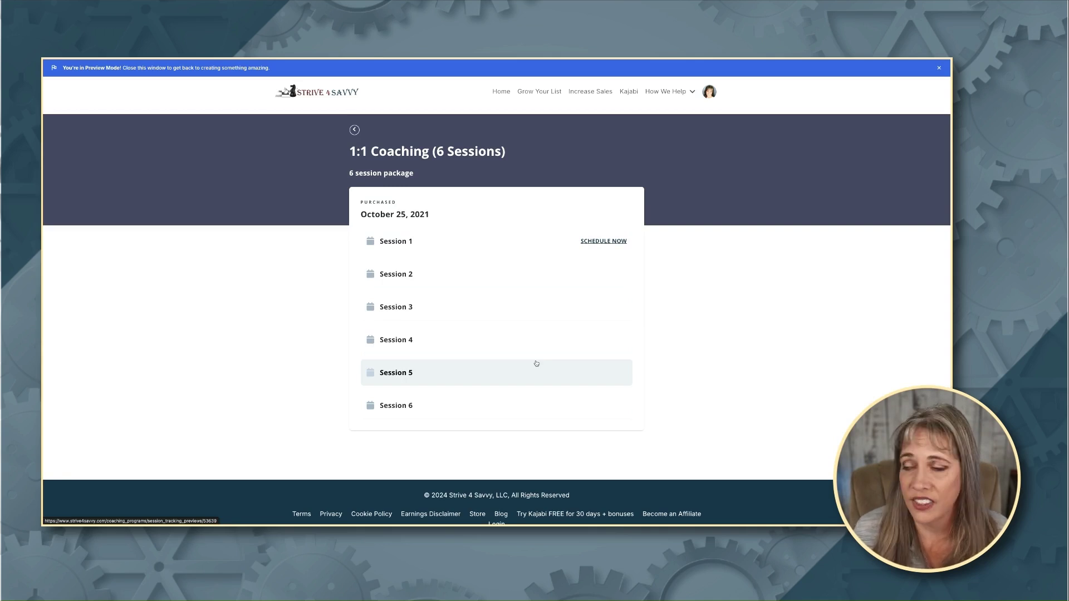
# Step: Preview scheduling Session 1 by checking November 27 and December 4, choosing 10:00 AM - 11:00 AM on December 4, and back out without confirming
pyautogui.click(590, 244)
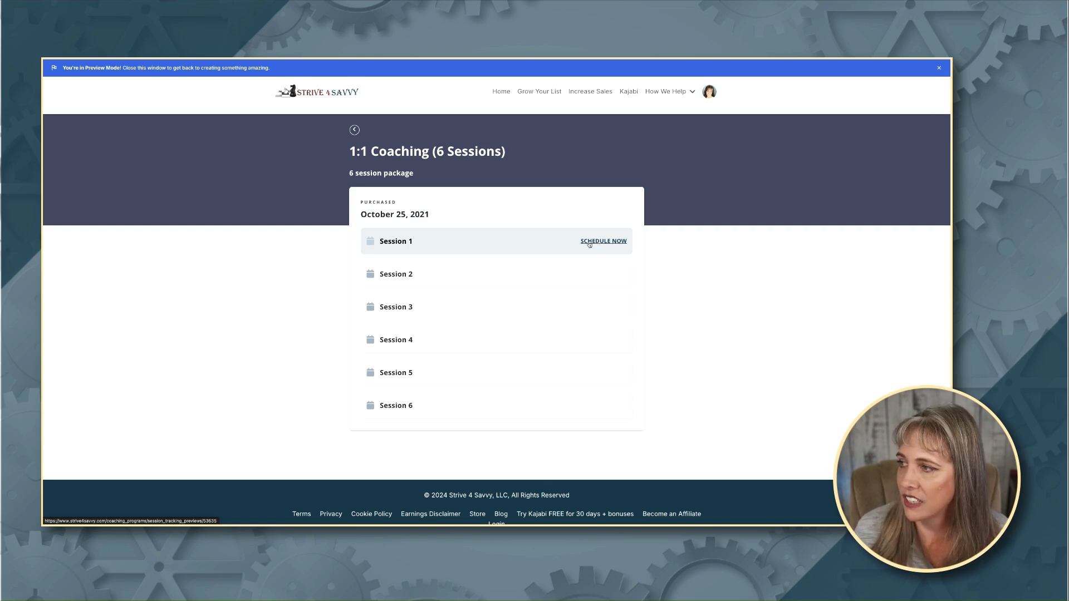
pyautogui.click(604, 153)
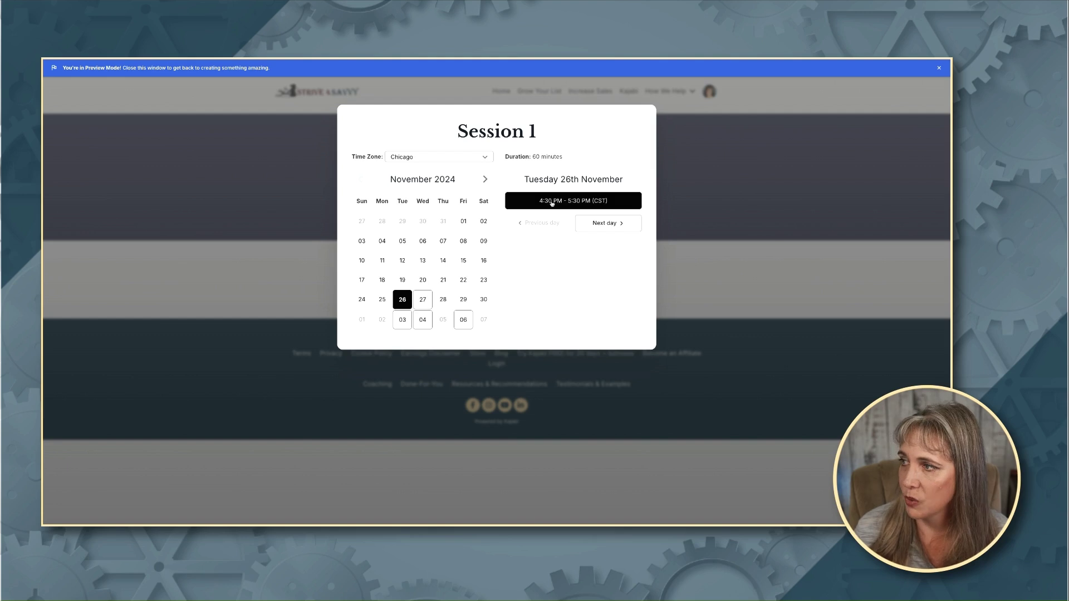
pyautogui.click(419, 304)
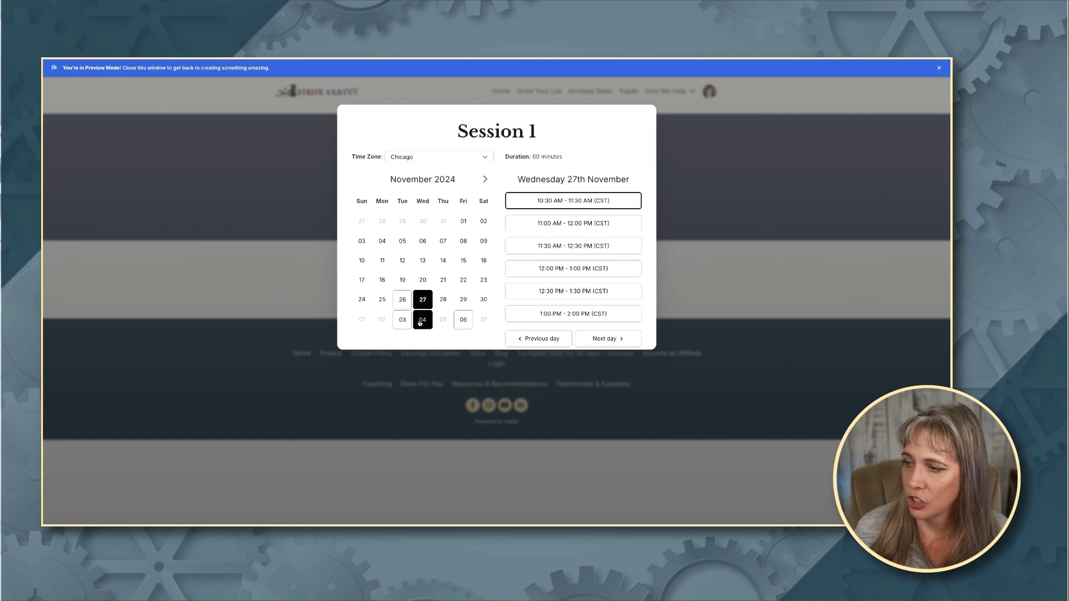
pyautogui.click(421, 320)
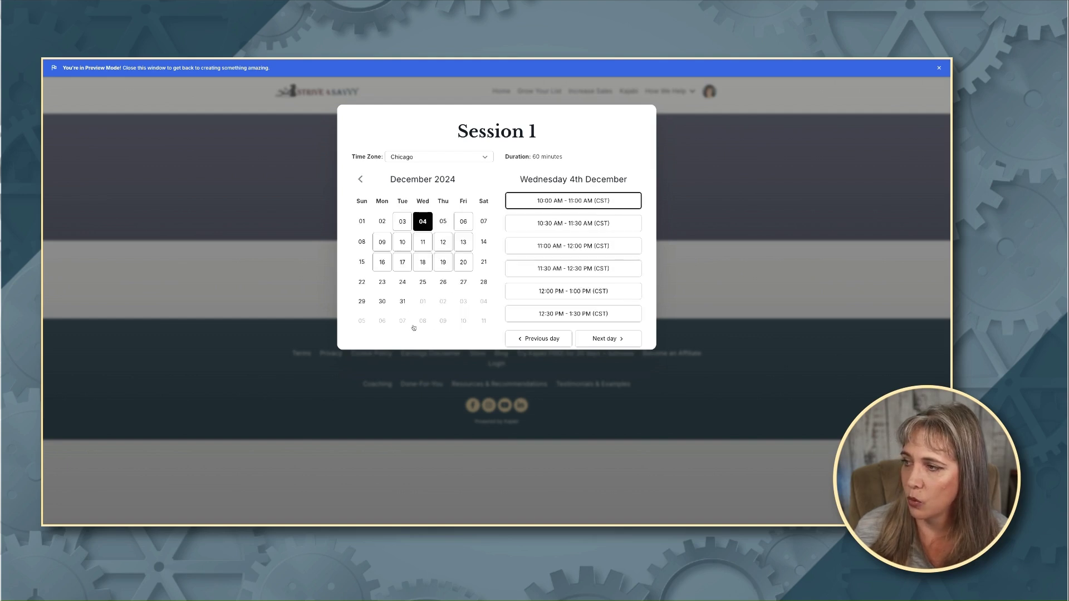
pyautogui.click(530, 205)
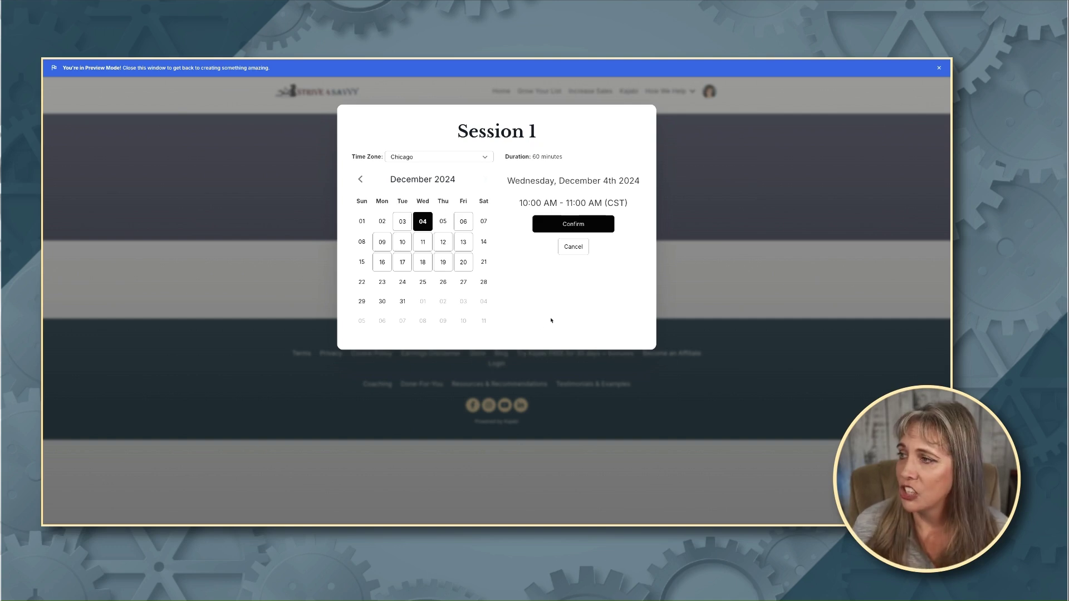
pyautogui.click(574, 246)
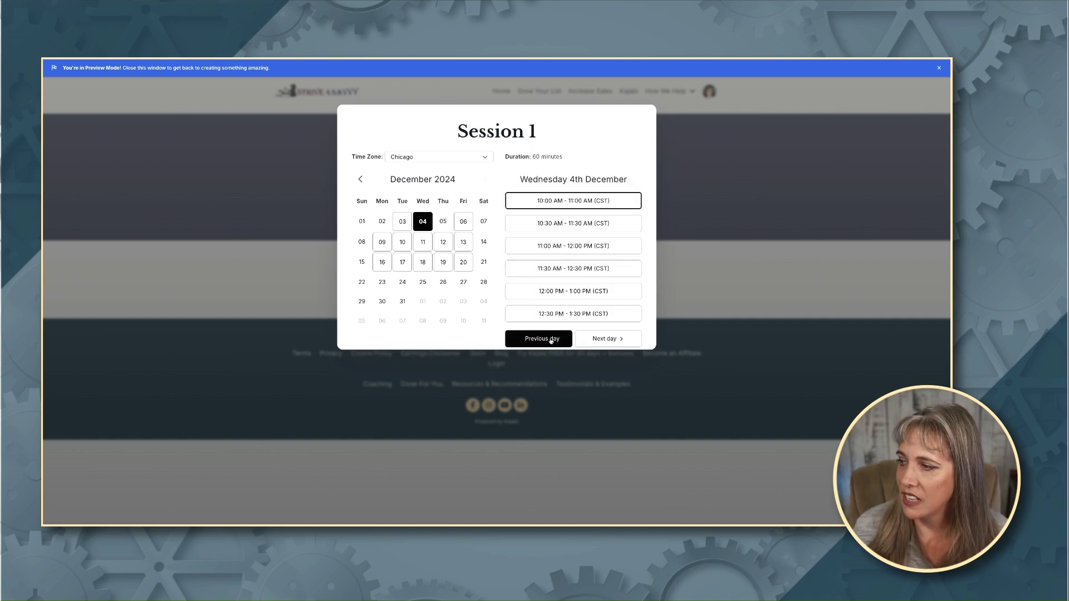
pyautogui.click(216, 195)
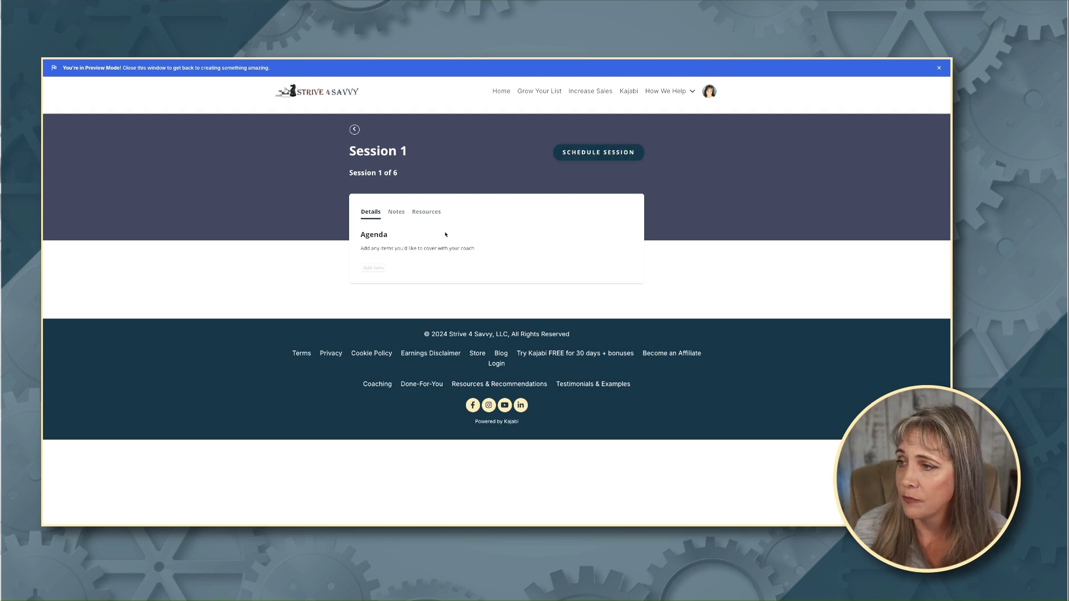
# Step: Return to the session list, view the Session 2 page and go back to the 1:1 Coaching (6 Sessions) overview
pyautogui.click(354, 129)
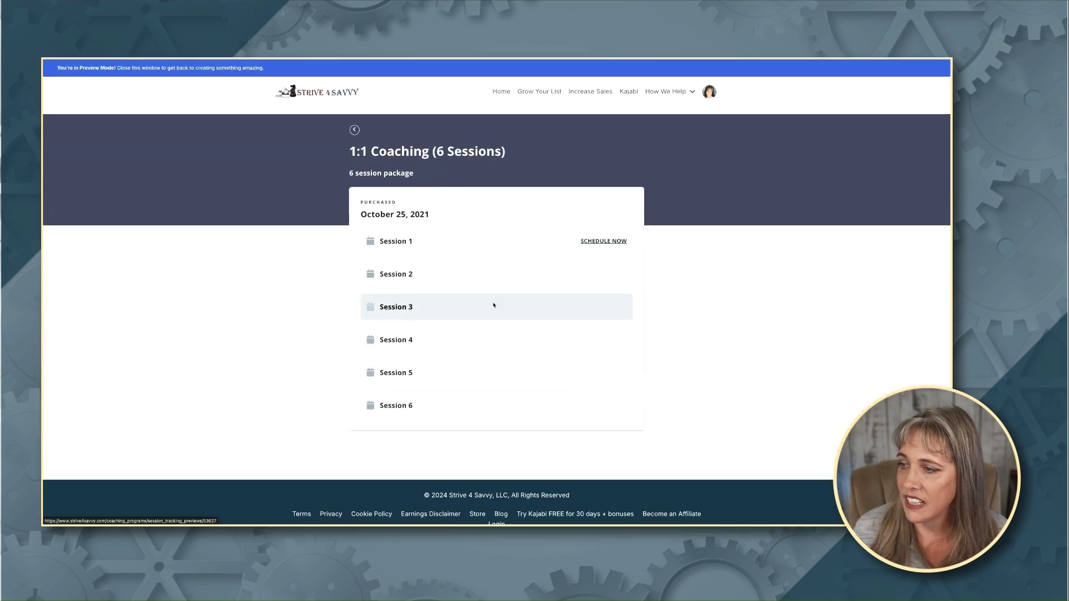
pyautogui.click(420, 275)
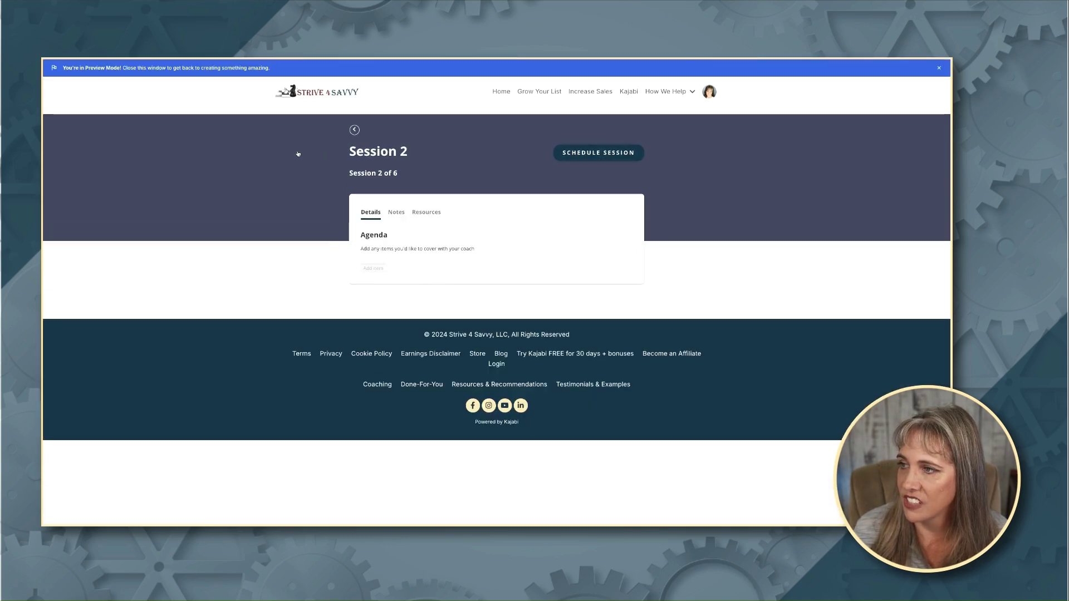
pyautogui.click(354, 130)
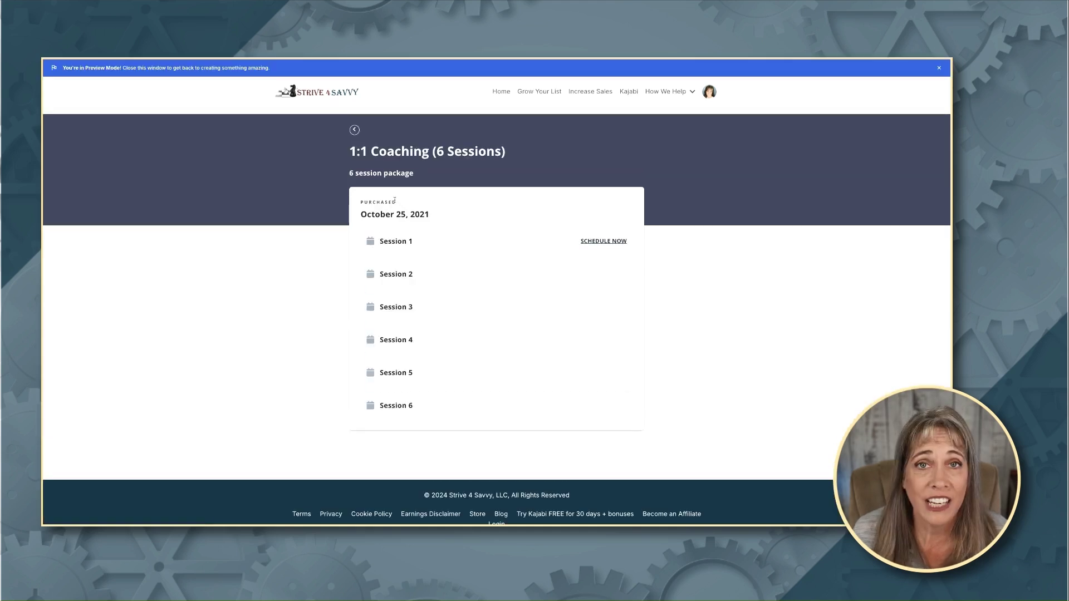